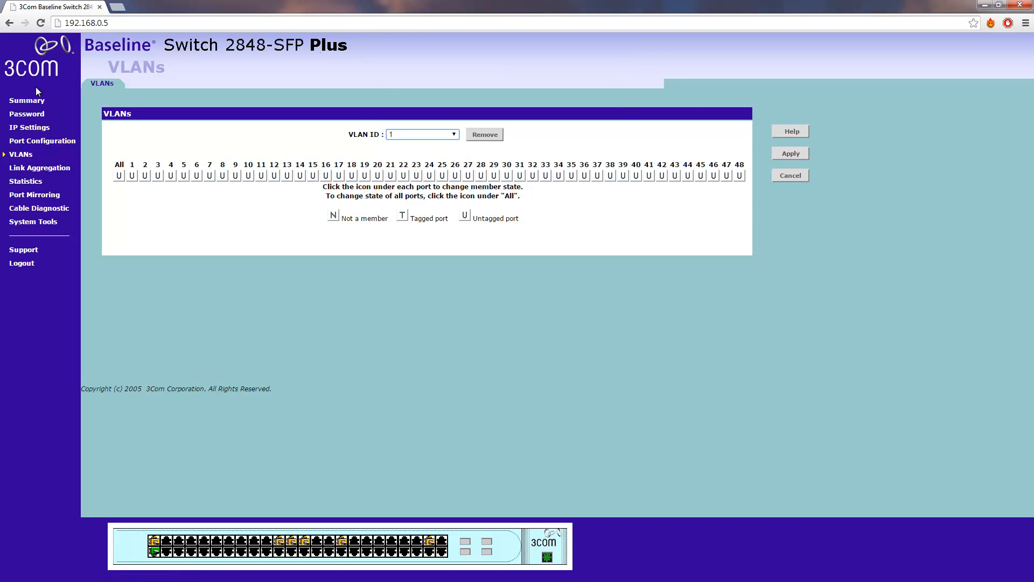
View the switch summary, return to the VLANs page and start creating a VLAN with ID 2
{"action": "left_click", "coordinate": [33, 100]}
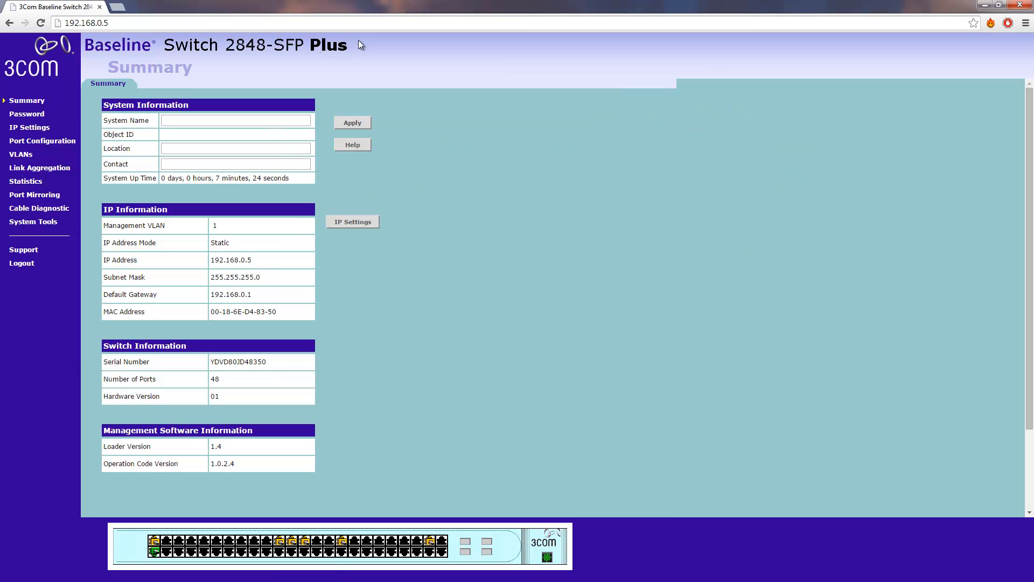
{"action": "left_click", "coordinate": [22, 155]}
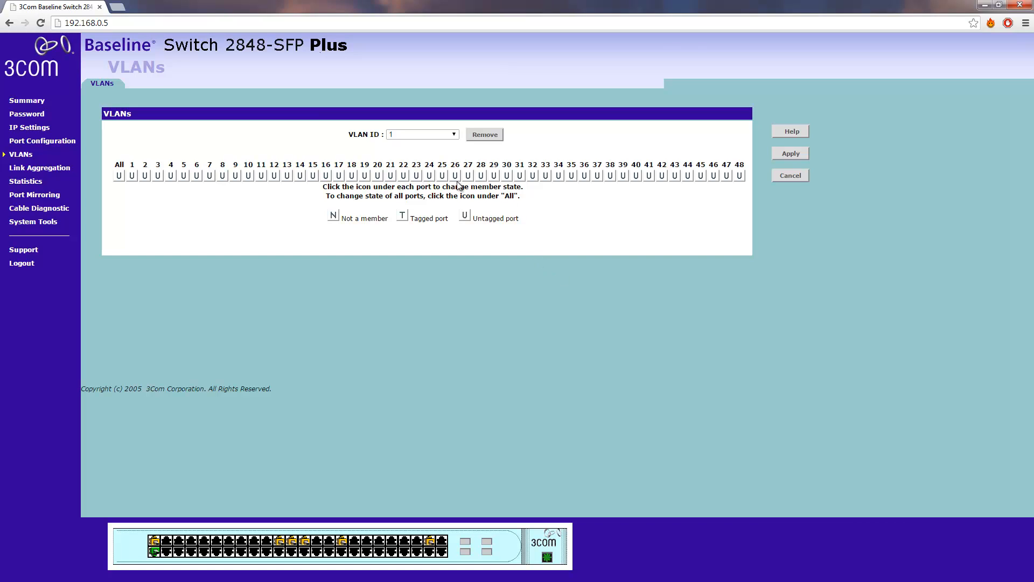
{"action": "left_click", "coordinate": [445, 136]}
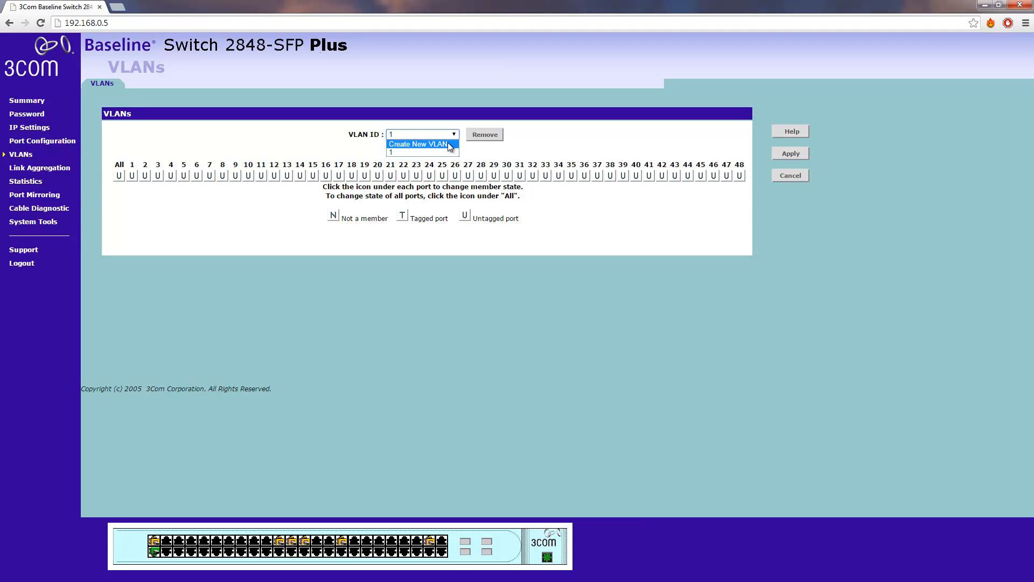
{"action": "left_click", "coordinate": [448, 143]}
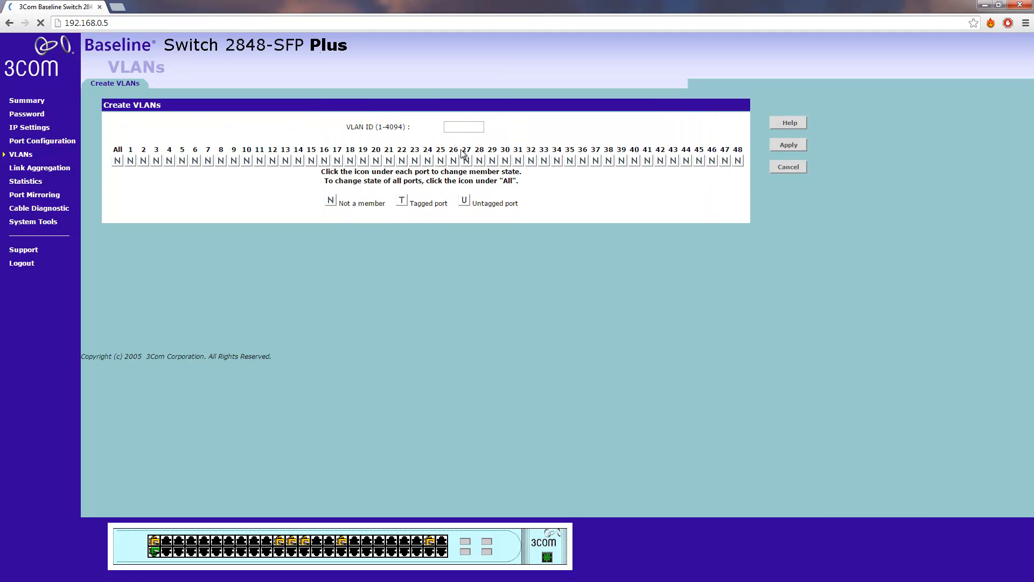
{"action": "left_click", "coordinate": [470, 127]}
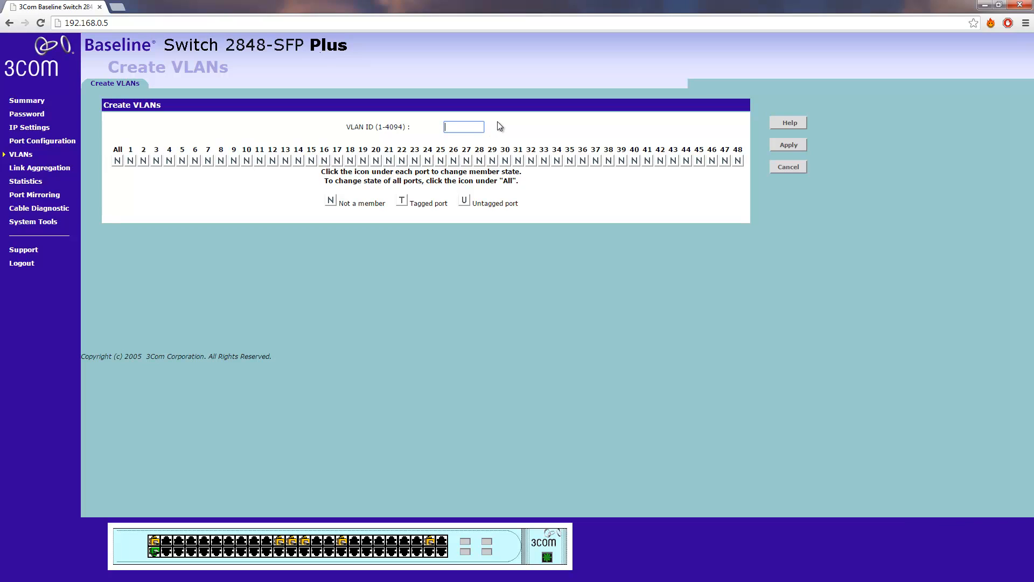
{"action": "type", "text": "2"}
Cycle all ports through the tagged and untagged states back to not a member, and apply the new VLAN 2
{"action": "left_click", "coordinate": [118, 161]}
{"action": "left_click", "coordinate": [118, 162]}
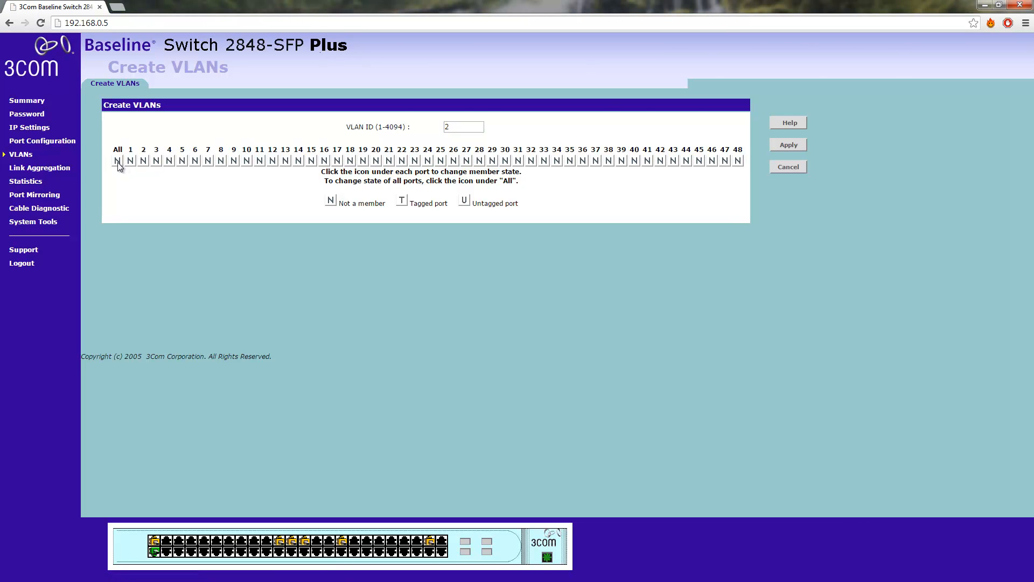
{"action": "left_click", "coordinate": [118, 162]}
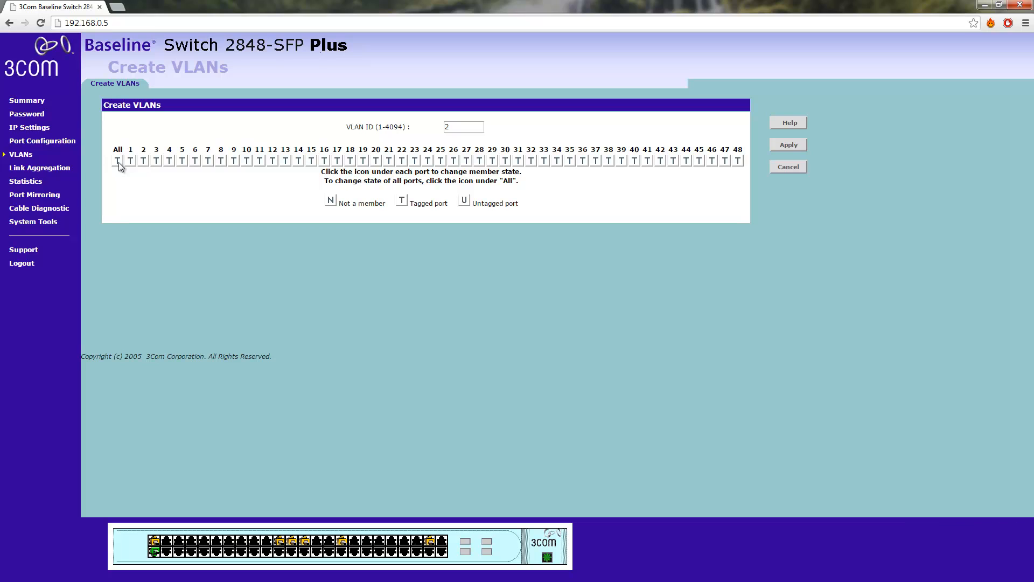
{"action": "left_click", "coordinate": [118, 162]}
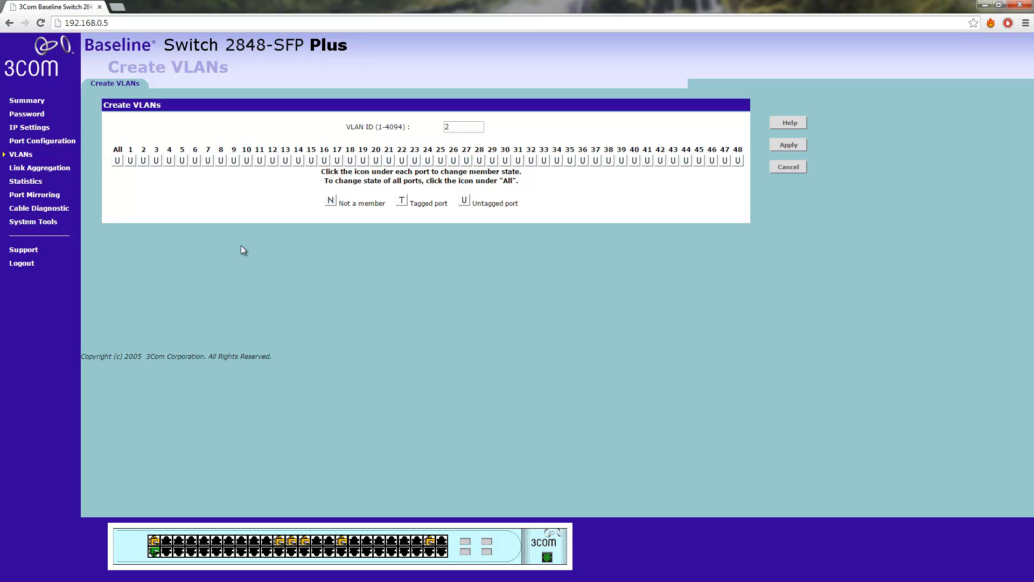
{"action": "left_click", "coordinate": [120, 161]}
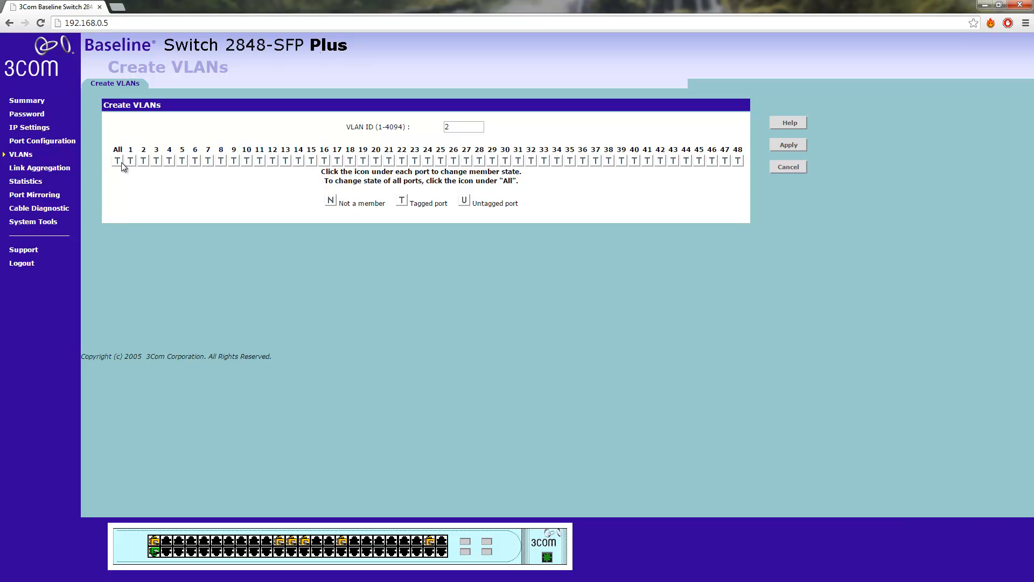
{"action": "left_click", "coordinate": [120, 161]}
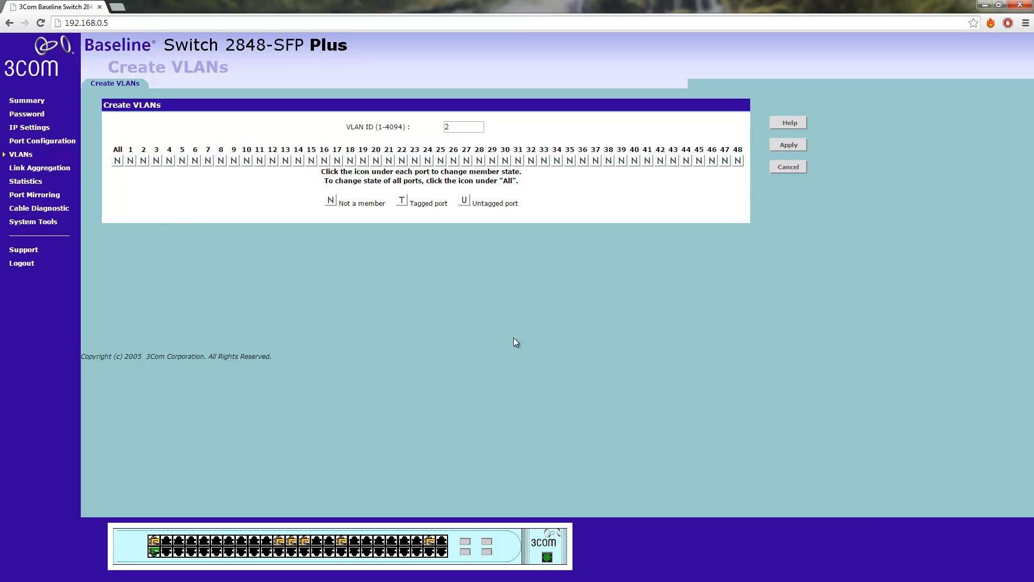
{"action": "left_click", "coordinate": [794, 147]}
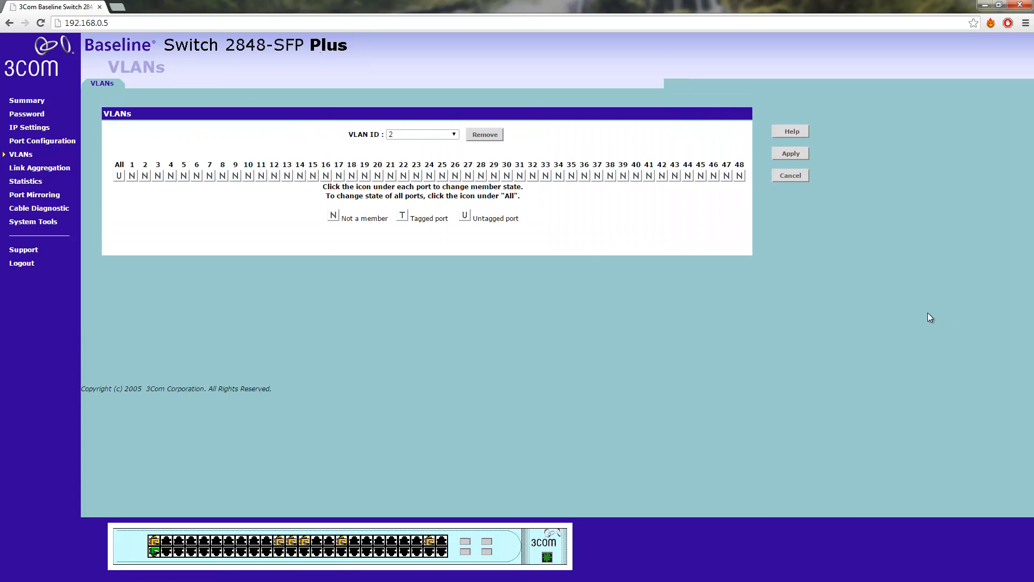
Make port 13 a tagged member of VLAN 2 and apply the change
{"action": "left_click", "coordinate": [435, 134]}
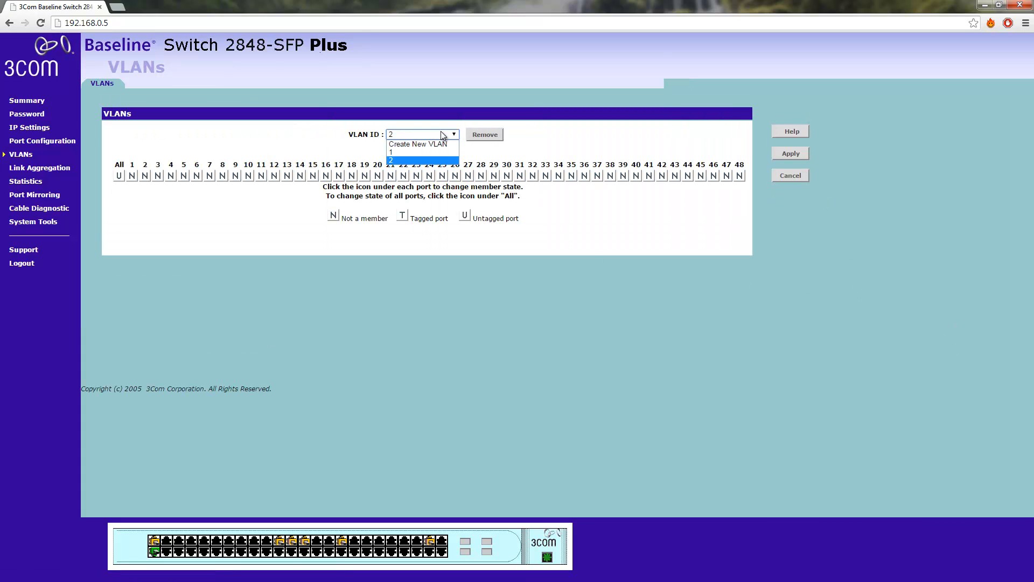
{"action": "left_click", "coordinate": [439, 160]}
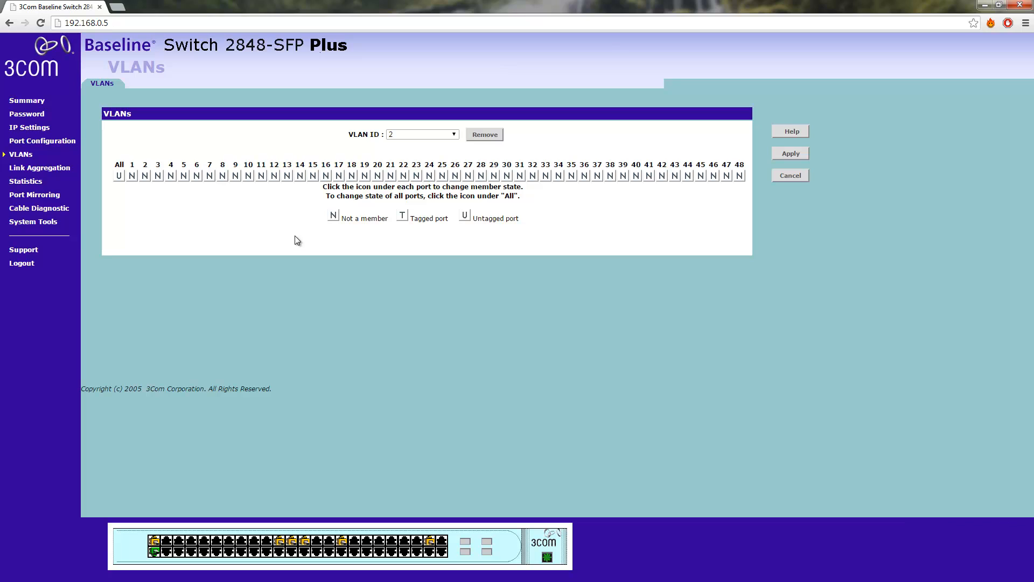
{"action": "left_click", "coordinate": [287, 178]}
{"action": "left_click", "coordinate": [790, 153]}
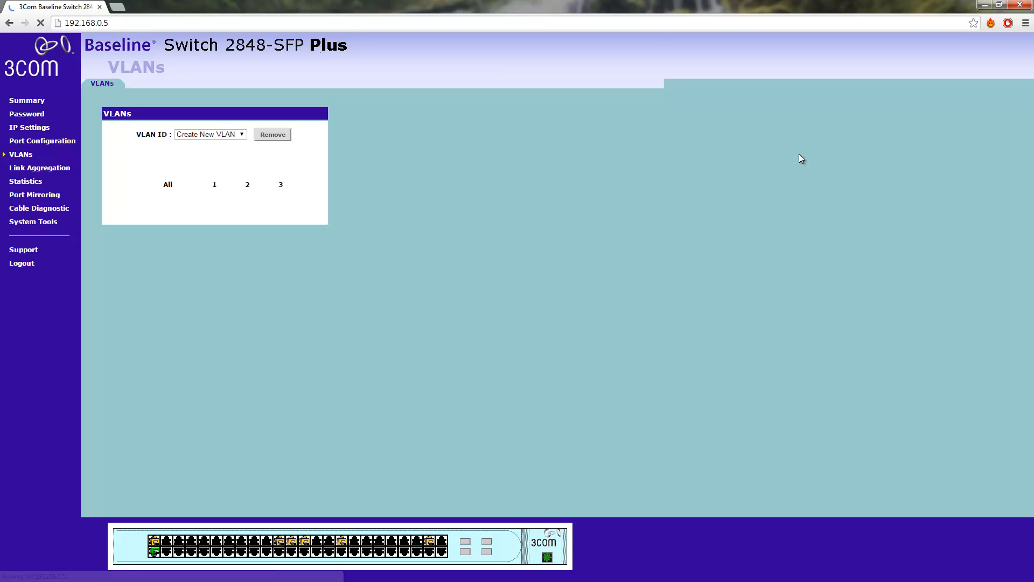
Switch between VLAN 1 and VLAN 2 to compare their port memberships
{"action": "left_click", "coordinate": [451, 135]}
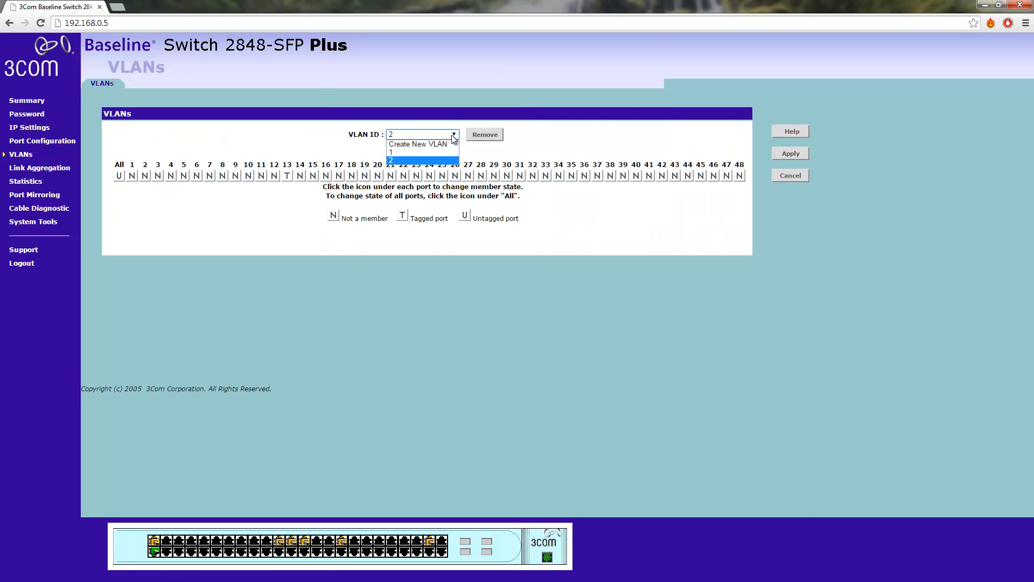
{"action": "left_click", "coordinate": [447, 145]}
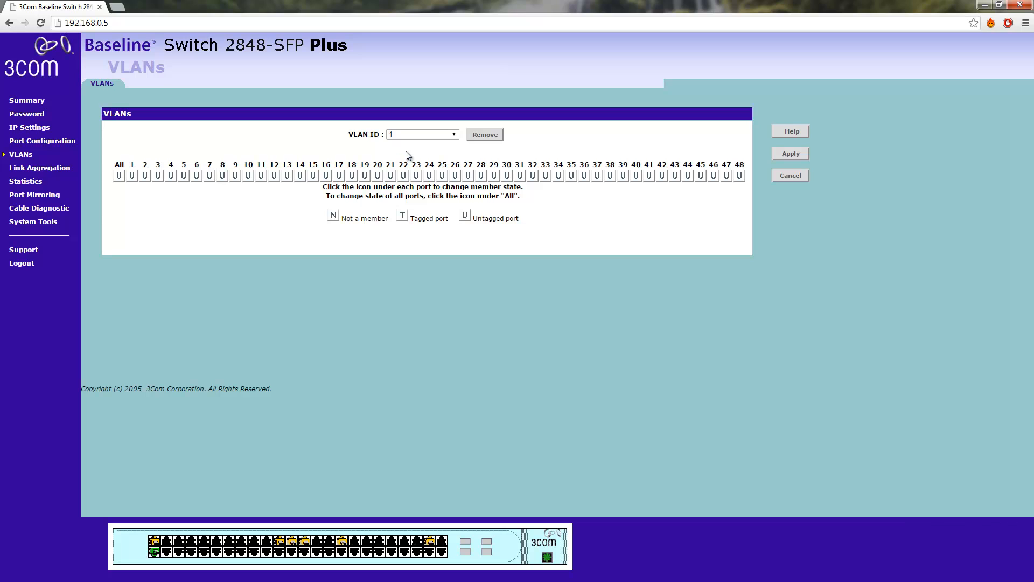
{"action": "left_click", "coordinate": [431, 134]}
{"action": "left_click", "coordinate": [437, 160]}
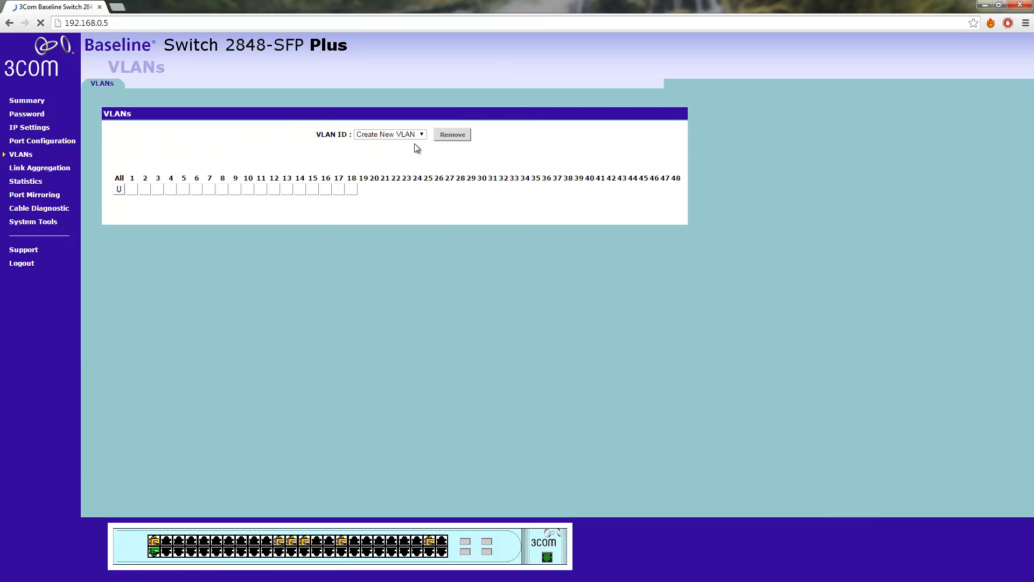
{"action": "left_click", "coordinate": [421, 135]}
{"action": "left_click", "coordinate": [429, 150]}
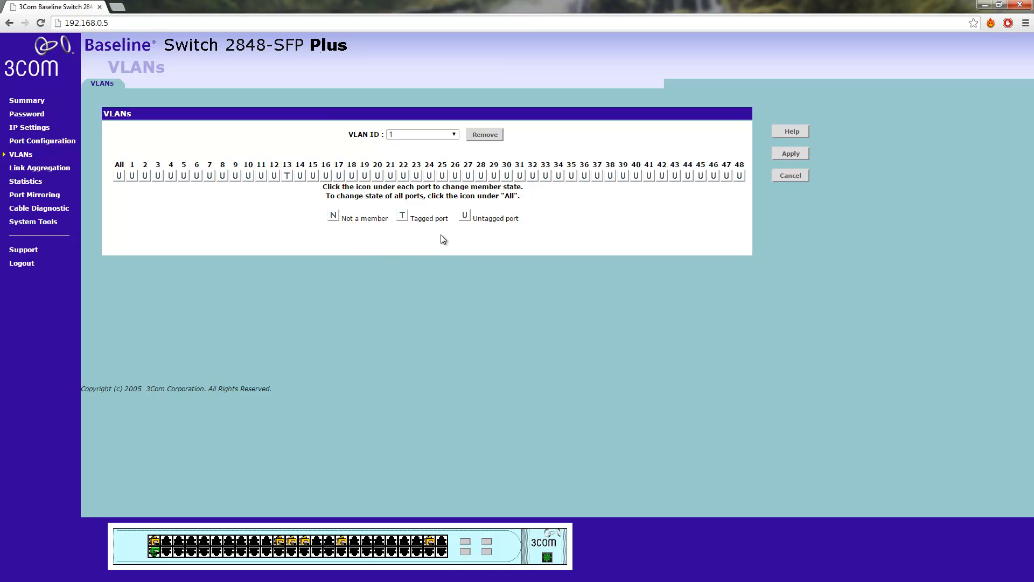
Apply port 13 as a tagged port in VLAN 1, and revert it to untagged with another apply
{"action": "left_click", "coordinate": [806, 154]}
{"action": "left_click", "coordinate": [288, 175]}
{"action": "left_click", "coordinate": [784, 153]}
{"action": "left_click", "coordinate": [434, 135]}
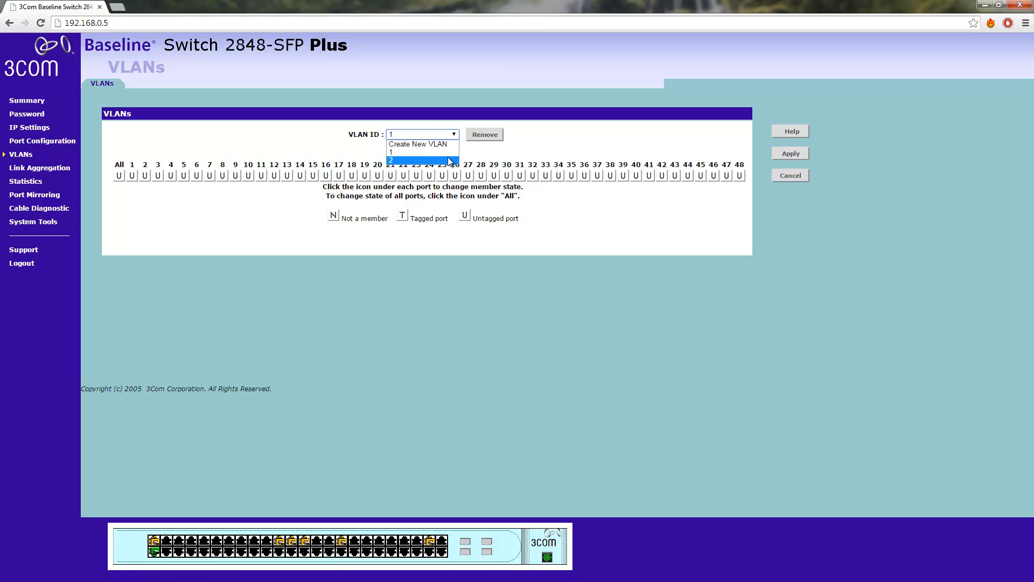
{"action": "left_click", "coordinate": [561, 145]}
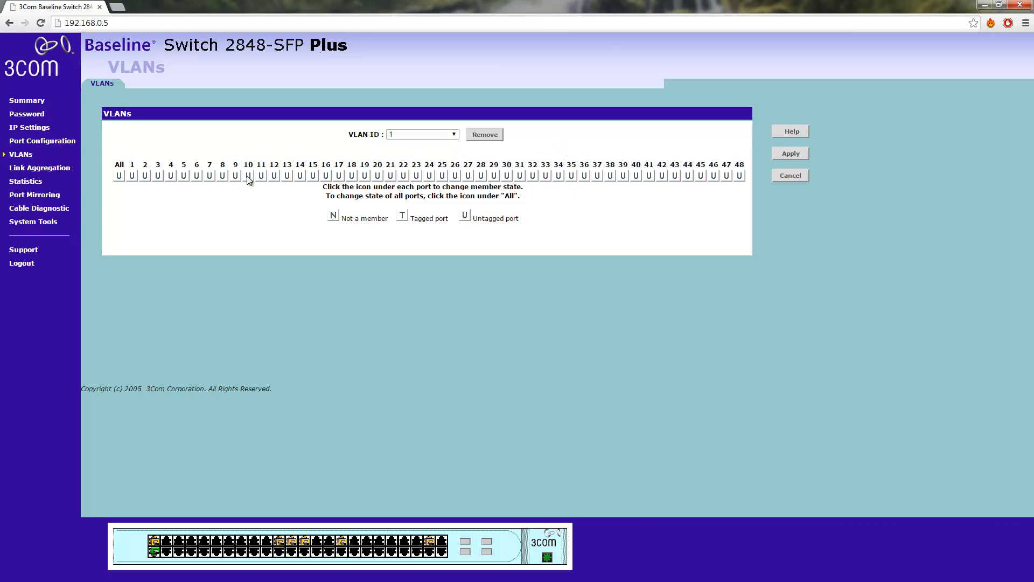
Create VLAN 3 with no member ports, and apply port 13 as its tagged member
{"action": "left_click", "coordinate": [439, 136]}
{"action": "left_click", "coordinate": [439, 144]}
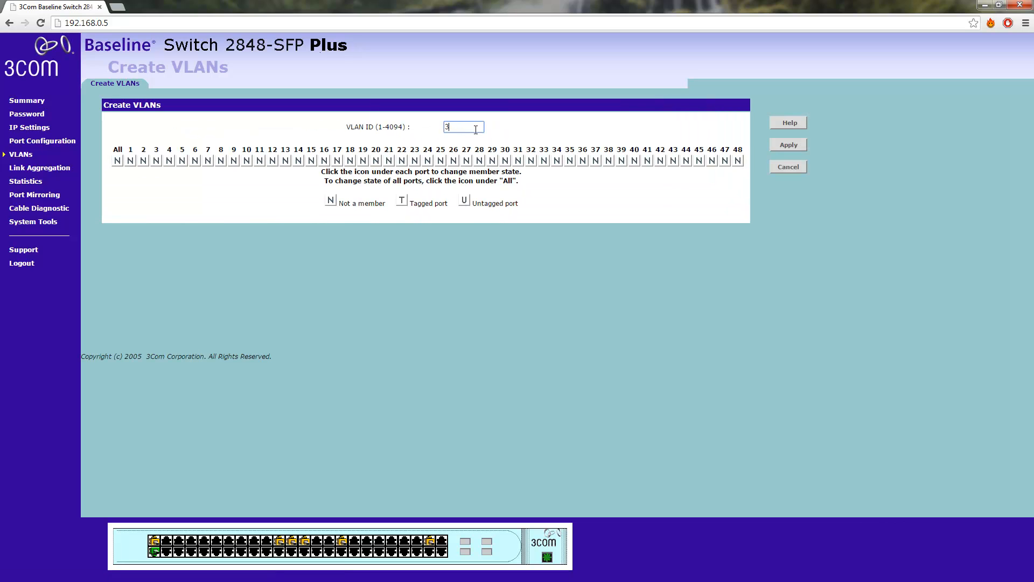
{"action": "left_click", "coordinate": [787, 146]}
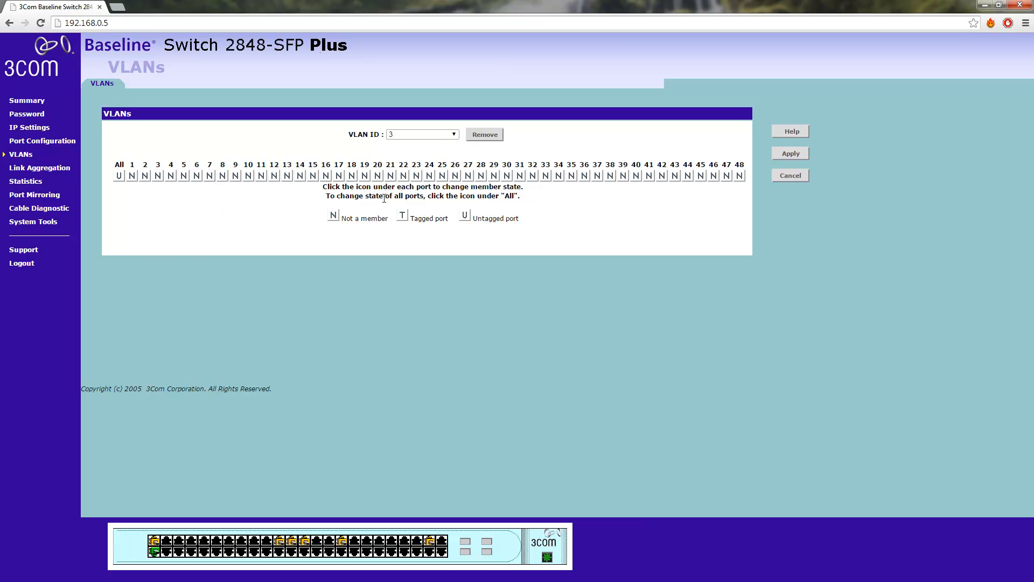
{"action": "left_click", "coordinate": [288, 176]}
{"action": "left_click", "coordinate": [789, 154]}
{"action": "left_click", "coordinate": [714, 176]}
{"action": "left_click", "coordinate": [443, 136]}
{"action": "left_click", "coordinate": [431, 145]}
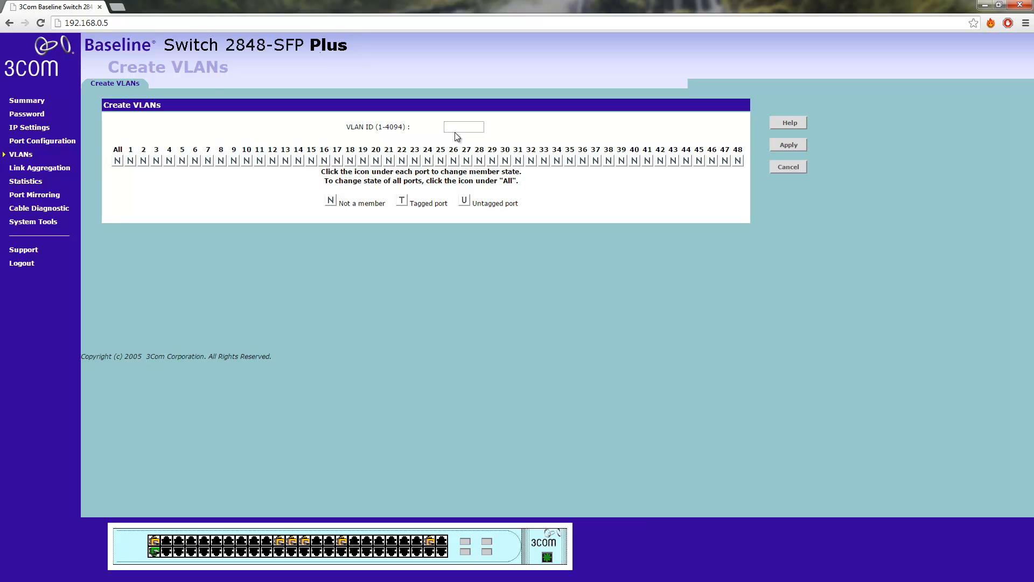
{"action": "left_click", "coordinate": [794, 168]}
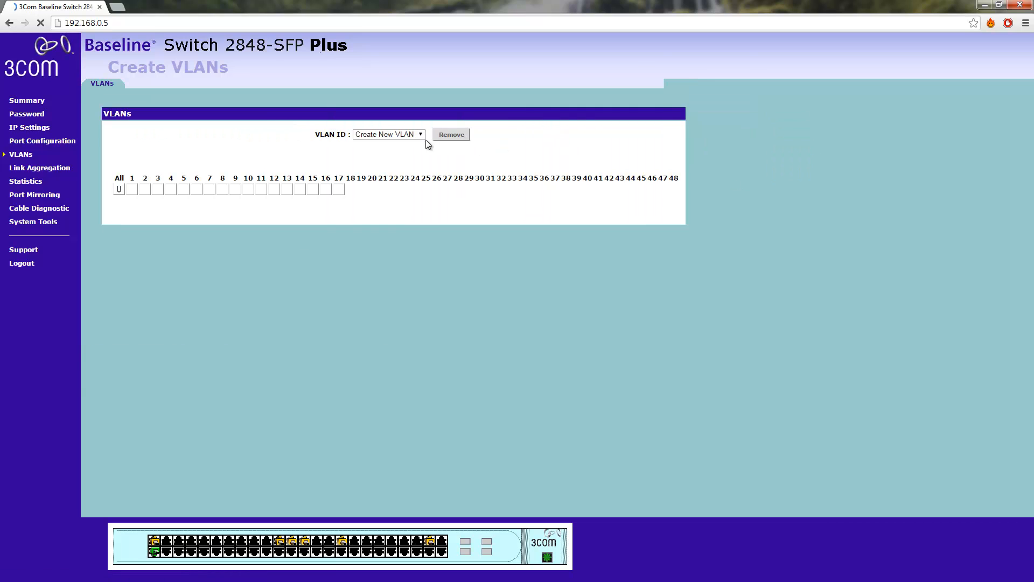
Select VLAN 1 and cycle all its ports through the not-a-member, tagged and untagged states, ending on untagged
{"action": "left_click", "coordinate": [411, 138]}
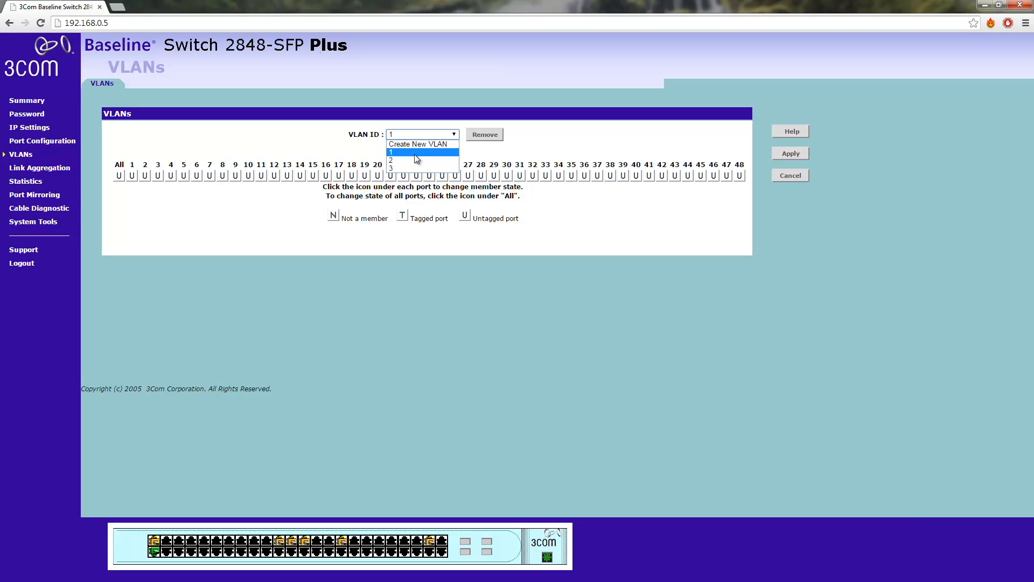
{"action": "left_click", "coordinate": [415, 154]}
{"action": "left_click", "coordinate": [119, 176]}
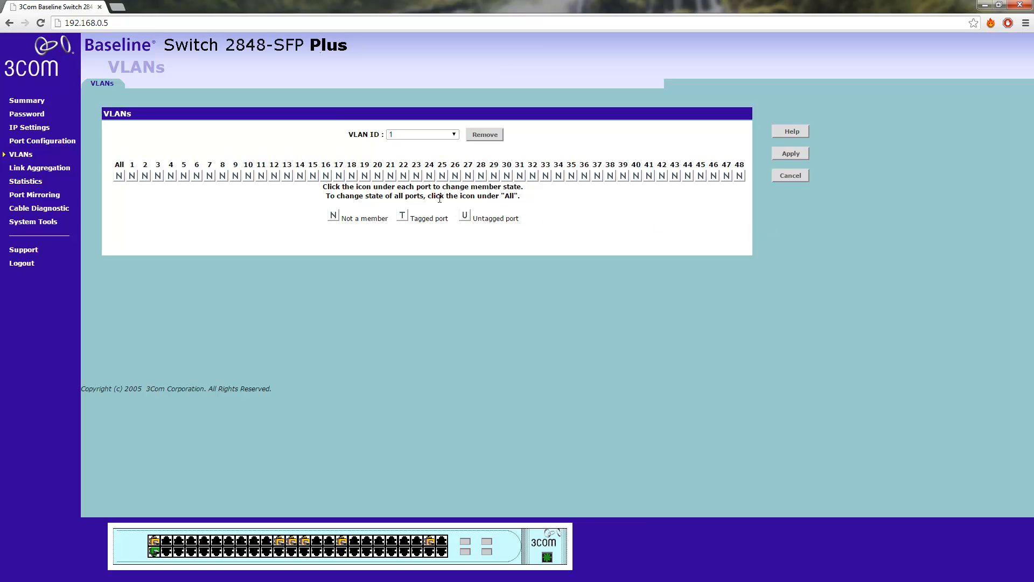
{"action": "left_click", "coordinate": [120, 177]}
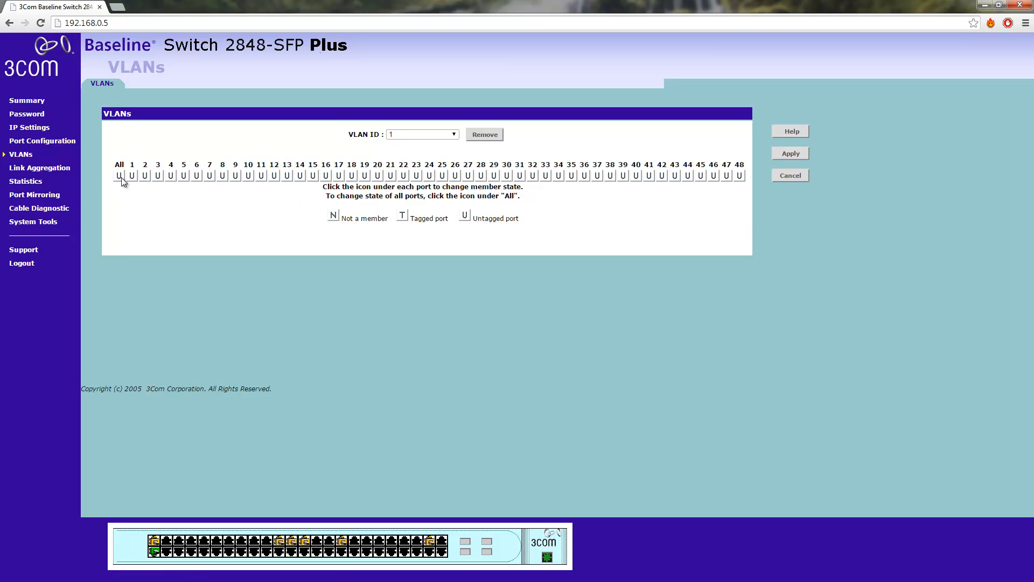
{"action": "left_click", "coordinate": [119, 177]}
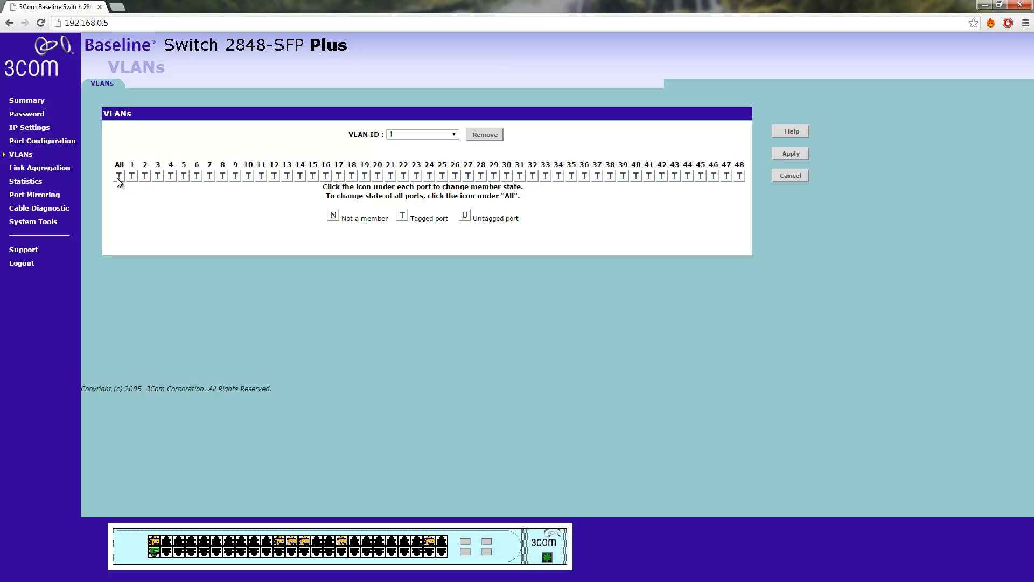
{"action": "left_click", "coordinate": [119, 178]}
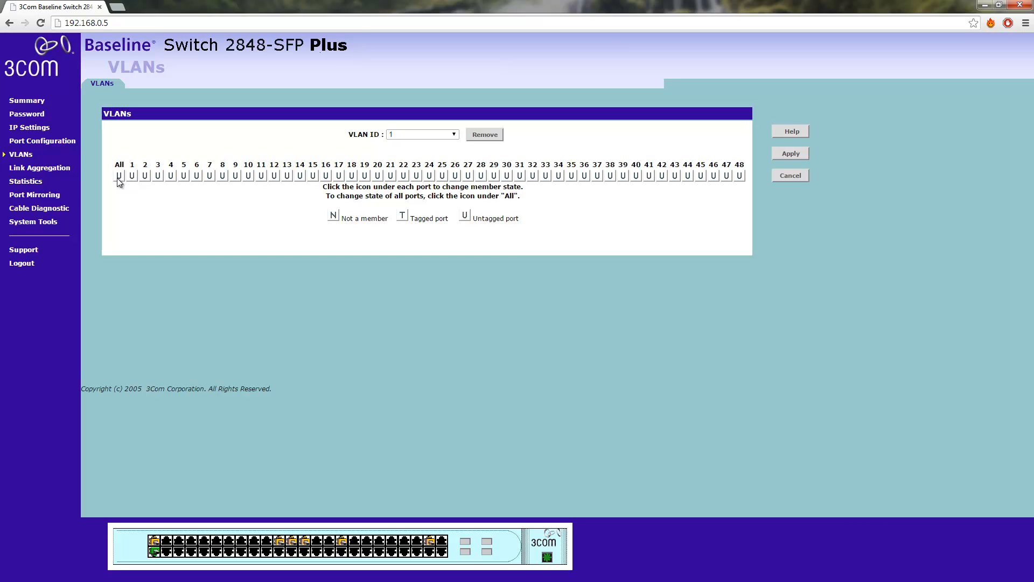
{"action": "left_click", "coordinate": [120, 178]}
{"action": "left_click", "coordinate": [120, 178]}
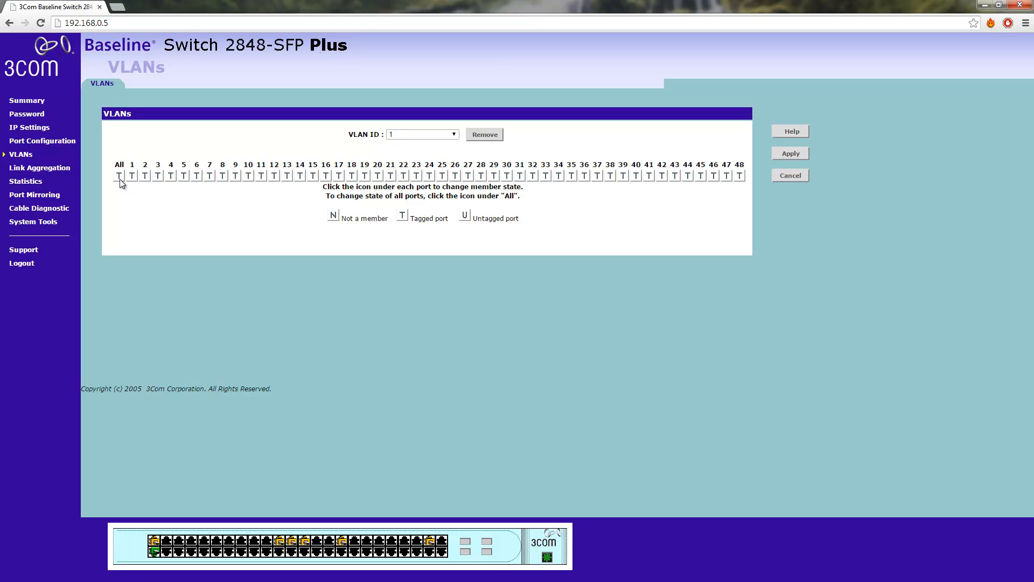
{"action": "left_click", "coordinate": [121, 178]}
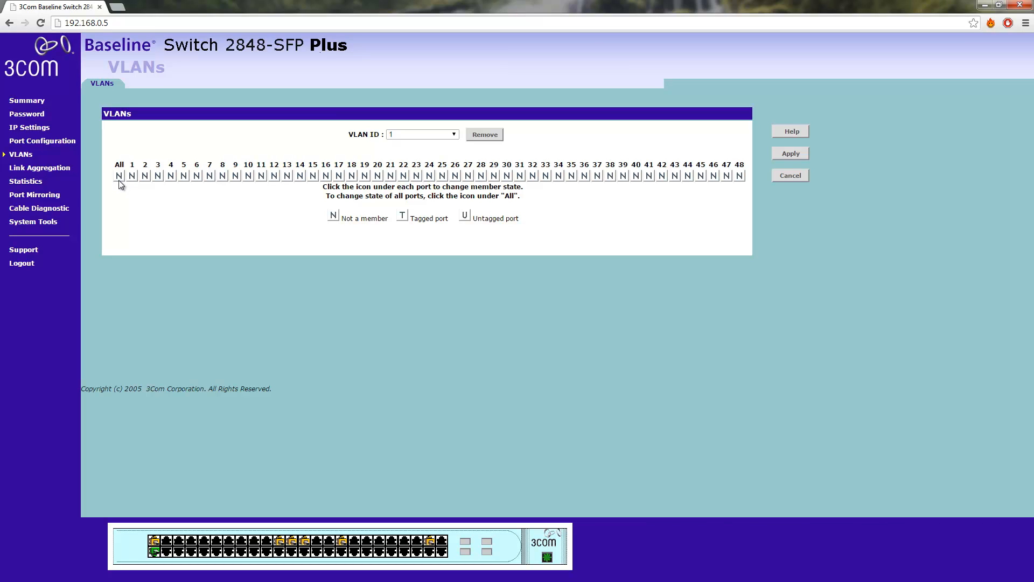
{"action": "left_click", "coordinate": [118, 178]}
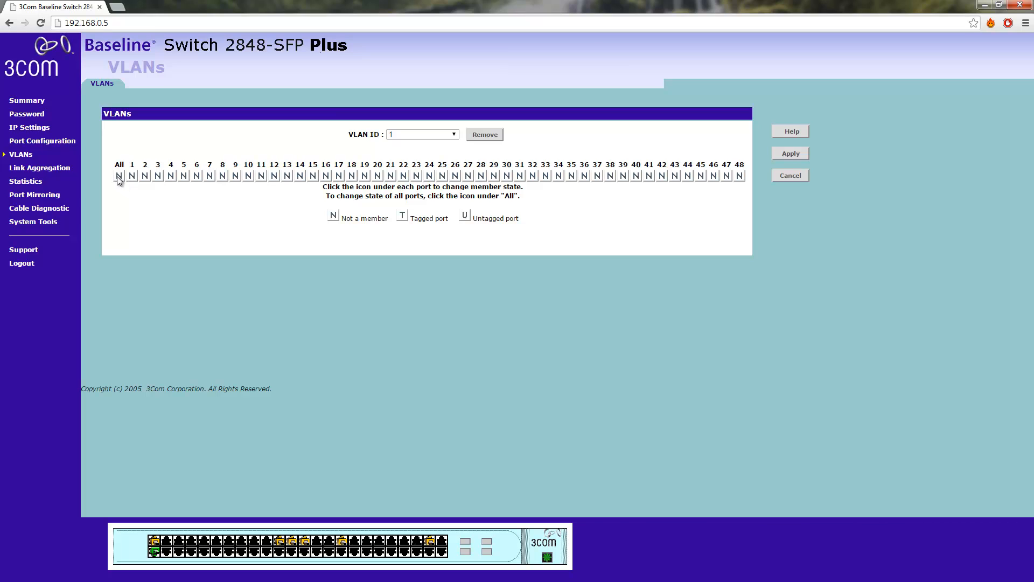
Select VLAN 2 and switch port 1 to tagged and back to not a member
{"action": "left_click", "coordinate": [449, 135]}
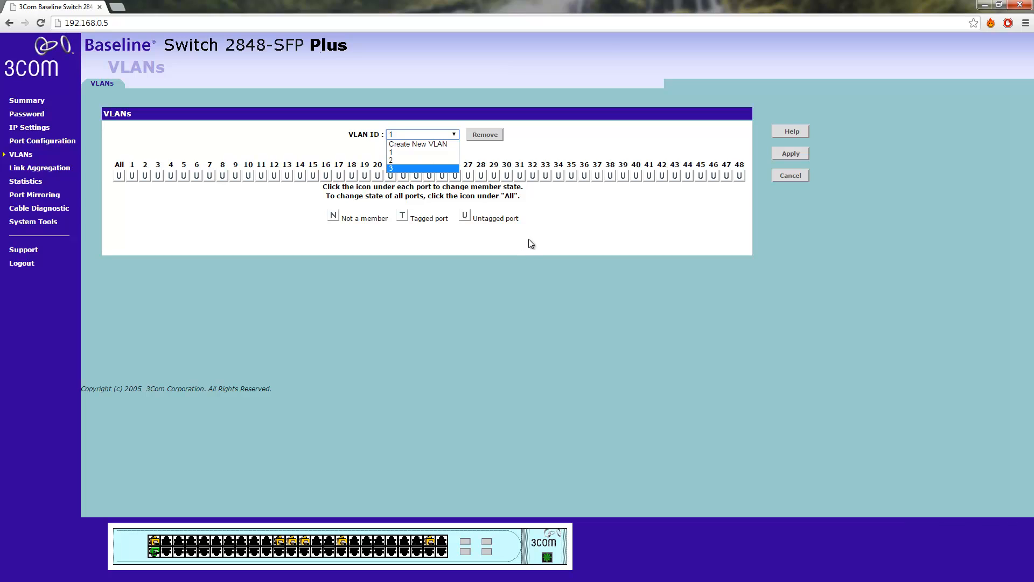
{"action": "left_click", "coordinate": [444, 157]}
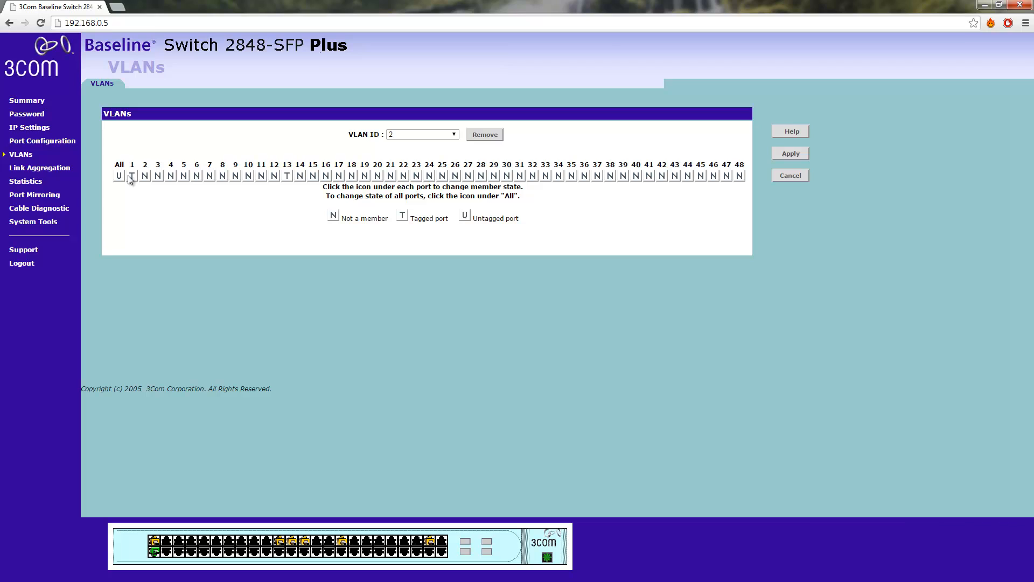
{"action": "left_click", "coordinate": [130, 178]}
Set port 47 to not a member in VLAN 1 and apply the change
{"action": "left_click", "coordinate": [450, 138]}
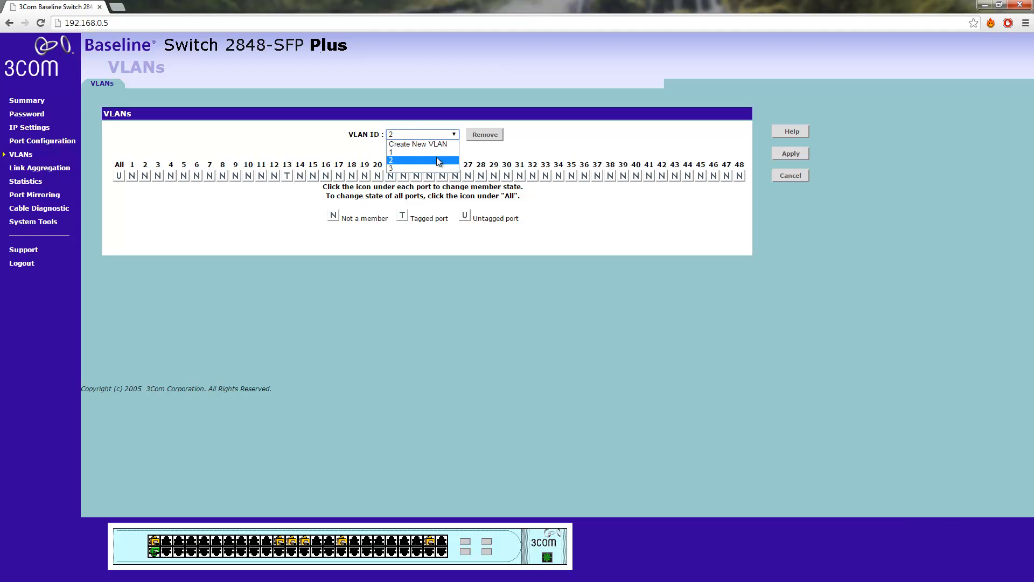
{"action": "left_click", "coordinate": [418, 143]}
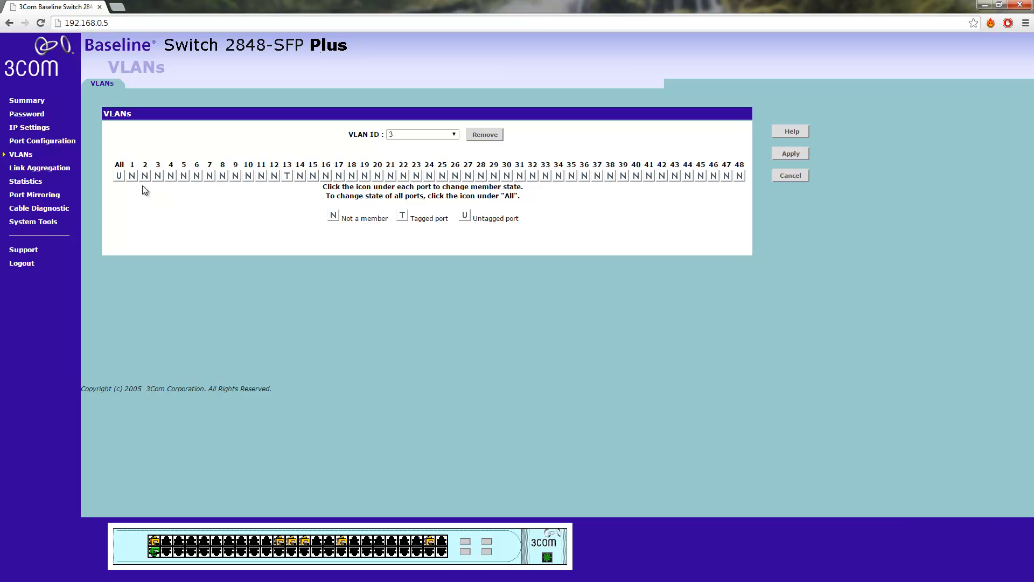
{"action": "left_click", "coordinate": [440, 136]}
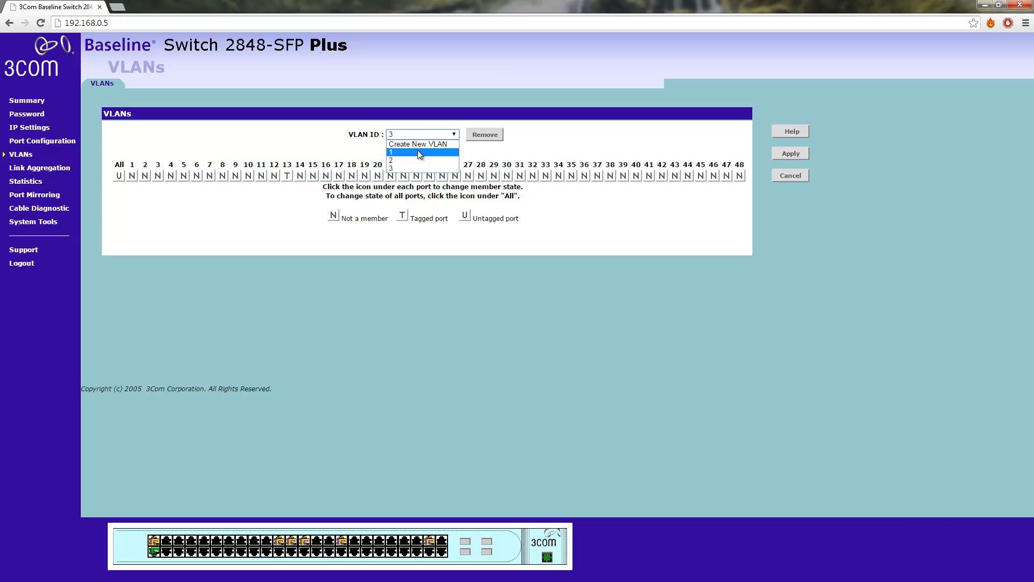
{"action": "left_click", "coordinate": [418, 152]}
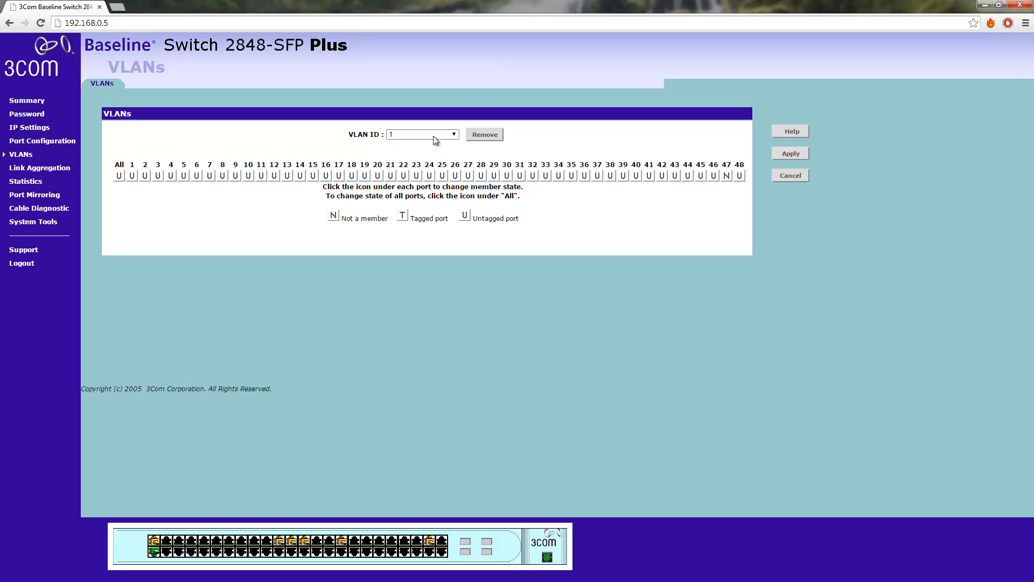
{"action": "left_click", "coordinate": [783, 156]}
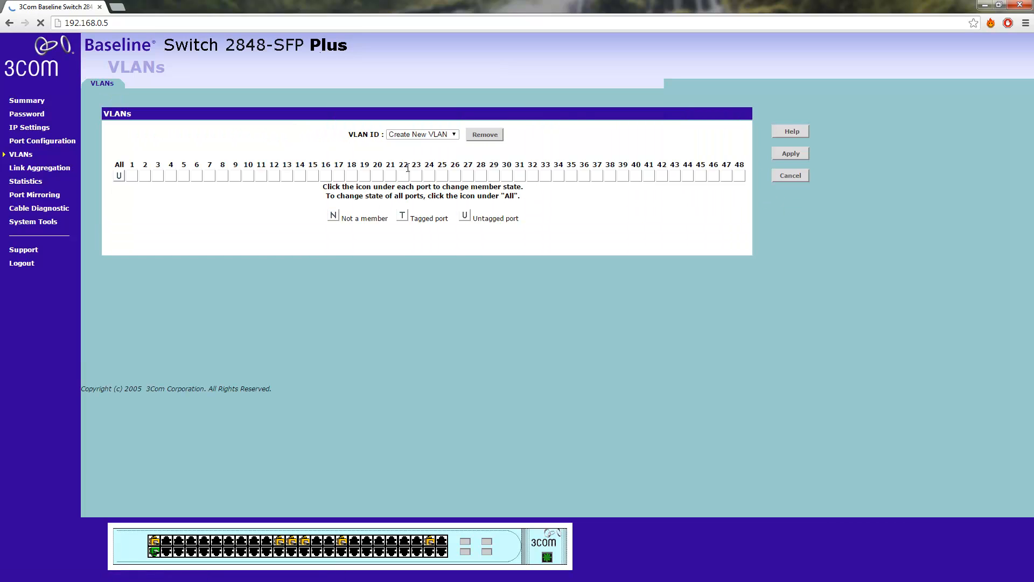
Select VLAN 3 and apply port 47 as its untagged member
{"action": "left_click", "coordinate": [421, 134]}
{"action": "left_click", "coordinate": [418, 144]}
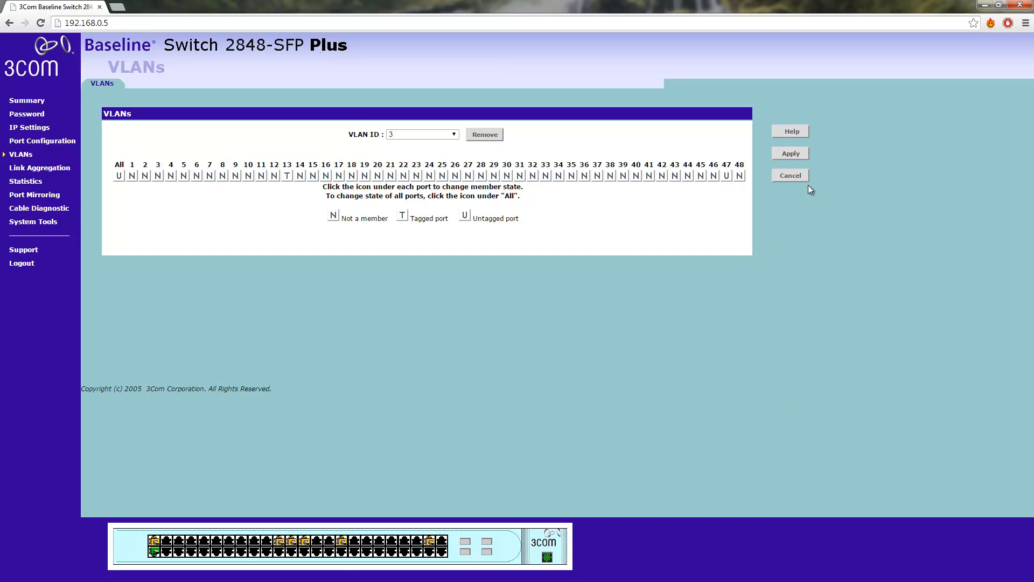
{"action": "left_click", "coordinate": [797, 155]}
{"action": "left_click", "coordinate": [726, 177]}
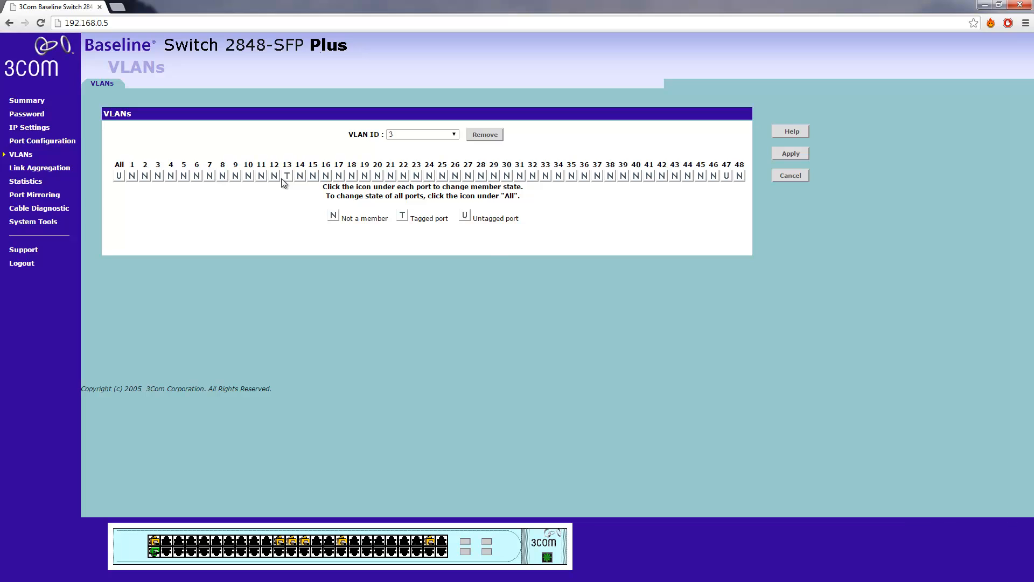
Switch through VLAN 2 to VLAN 1, change port 46's member state there and apply it
{"action": "left_click", "coordinate": [453, 135]}
{"action": "left_click", "coordinate": [435, 157]}
{"action": "left_click", "coordinate": [432, 137]}
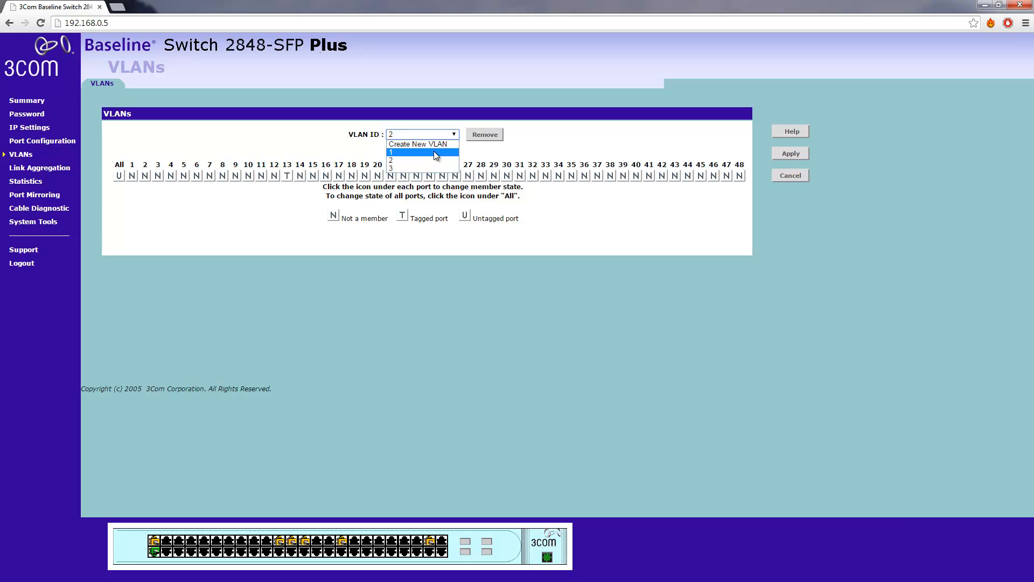
{"action": "left_click", "coordinate": [434, 144]}
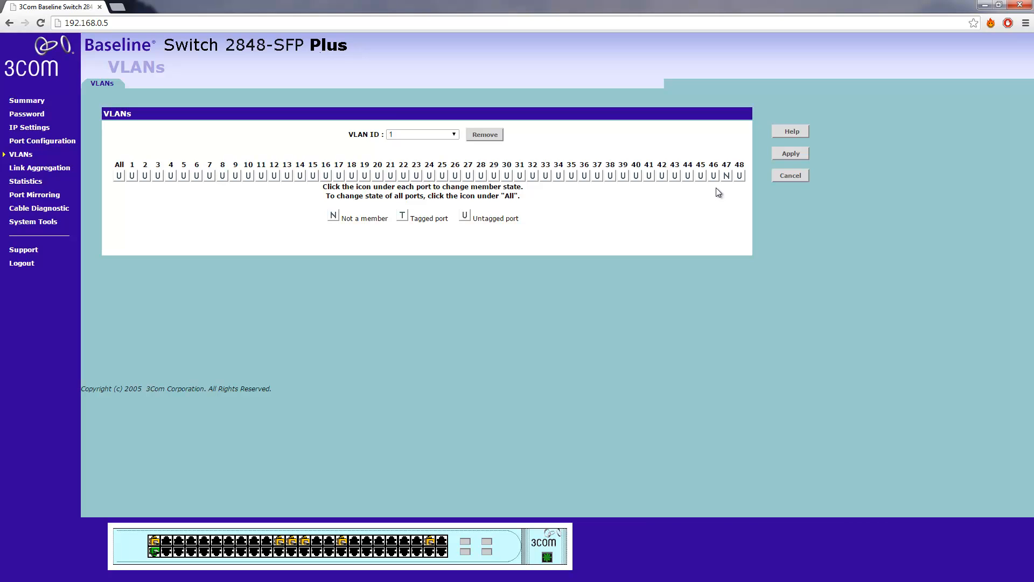
{"action": "left_click", "coordinate": [713, 176]}
{"action": "left_click", "coordinate": [788, 153]}
Select VLAN 2 and apply port 46 as a tagged member
{"action": "left_click", "coordinate": [454, 134]}
{"action": "left_click", "coordinate": [446, 161]}
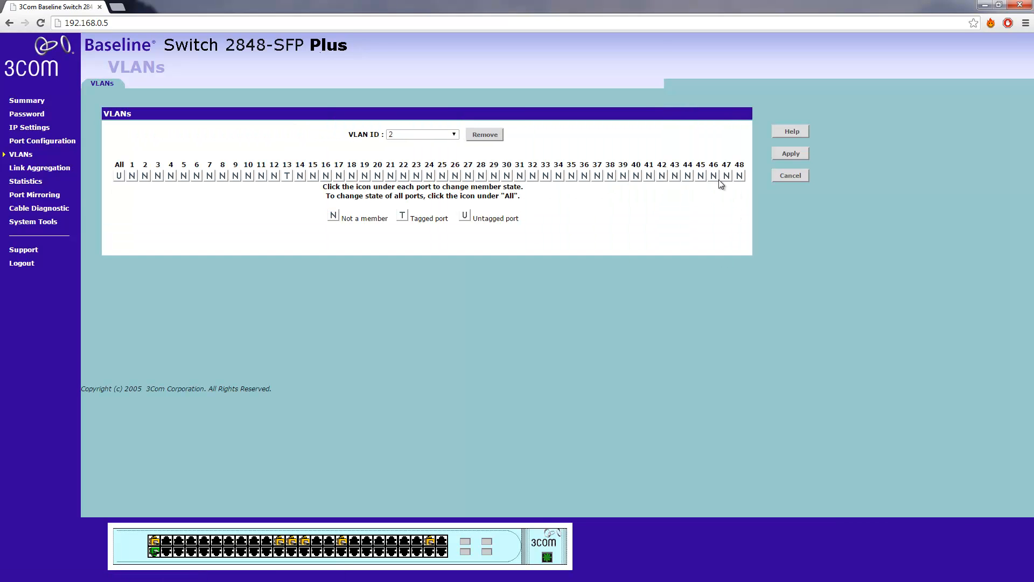
{"action": "left_click", "coordinate": [713, 178]}
{"action": "left_click", "coordinate": [792, 154]}
{"action": "left_click", "coordinate": [714, 175]}
{"action": "left_click", "coordinate": [790, 156]}
Select VLAN 3 and apply port 46 as a tagged member
{"action": "left_click", "coordinate": [451, 138]}
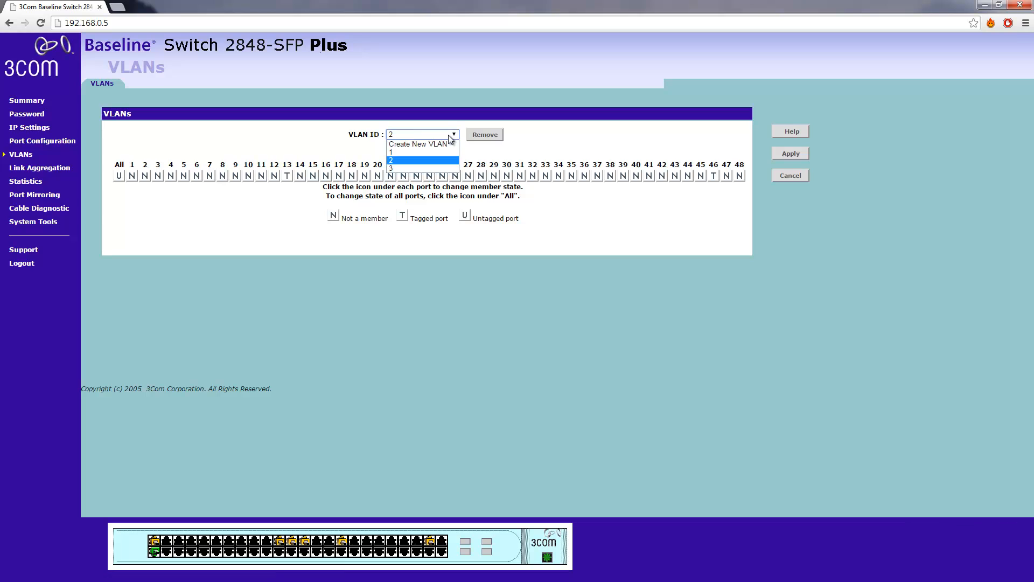
{"action": "left_click", "coordinate": [447, 169]}
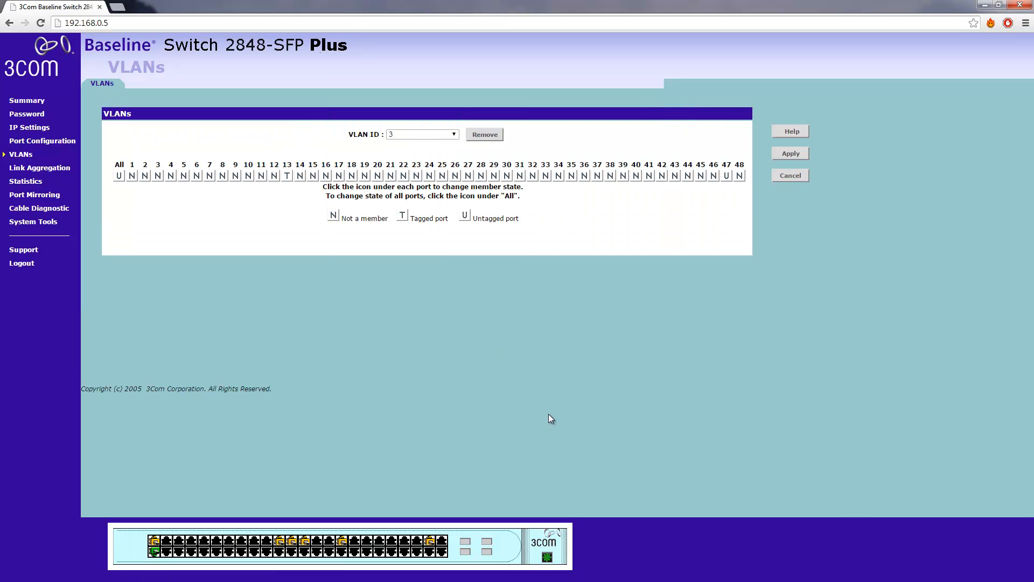
{"action": "left_click", "coordinate": [713, 177]}
{"action": "left_click", "coordinate": [797, 157]}
{"action": "left_click_drag", "start_coordinate": [350, 219], "coordinate": [537, 236]}
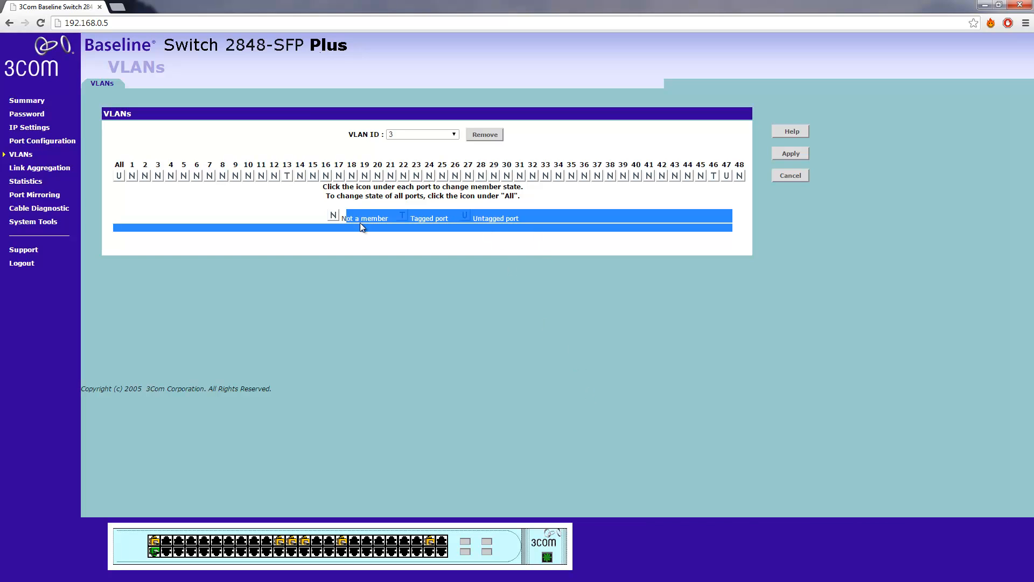
{"action": "left_click", "coordinate": [544, 428]}
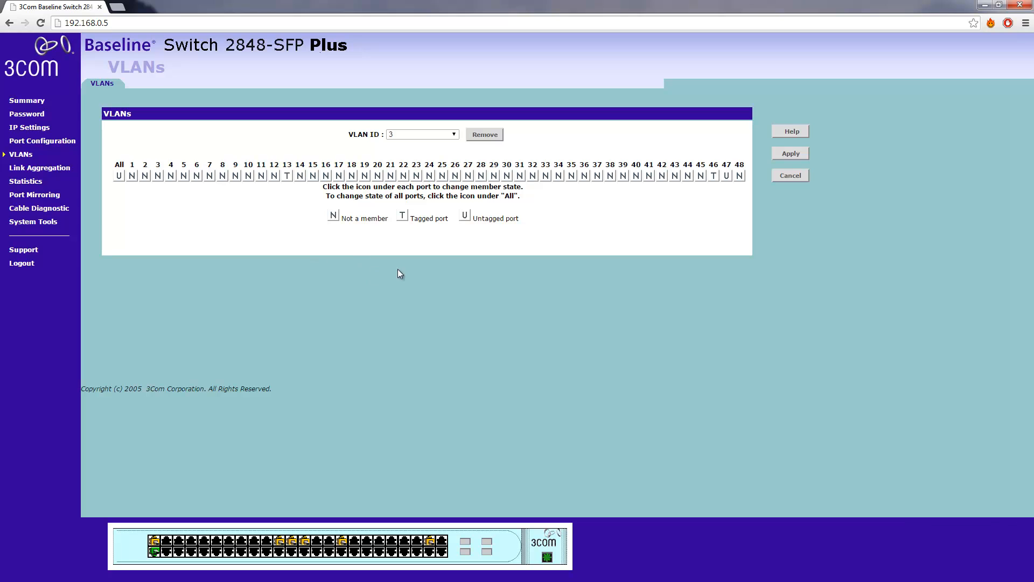
Review the port memberships of VLANs 1, 2 and 3 in turn
{"action": "left_click", "coordinate": [453, 136]}
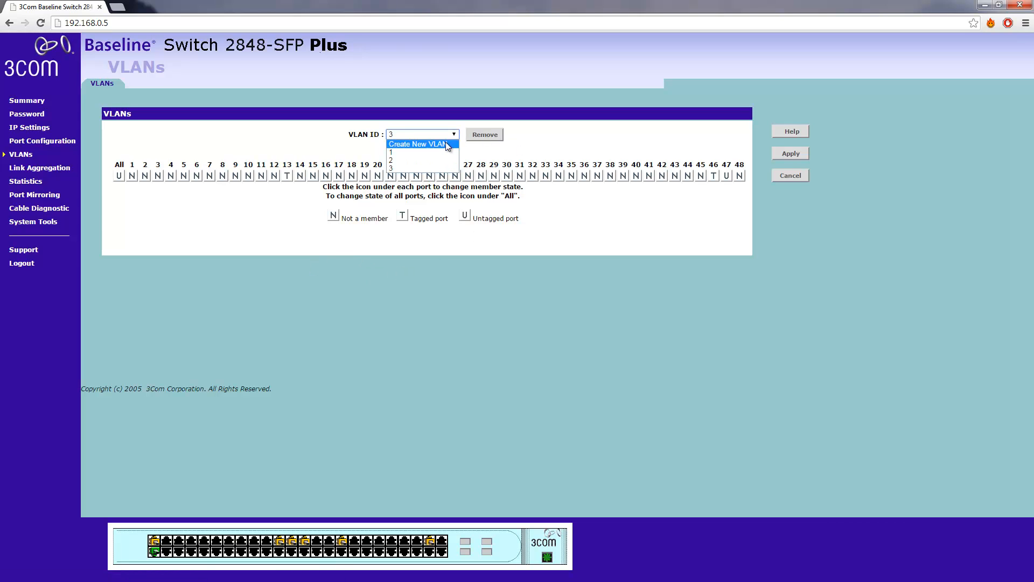
{"action": "left_click", "coordinate": [442, 150]}
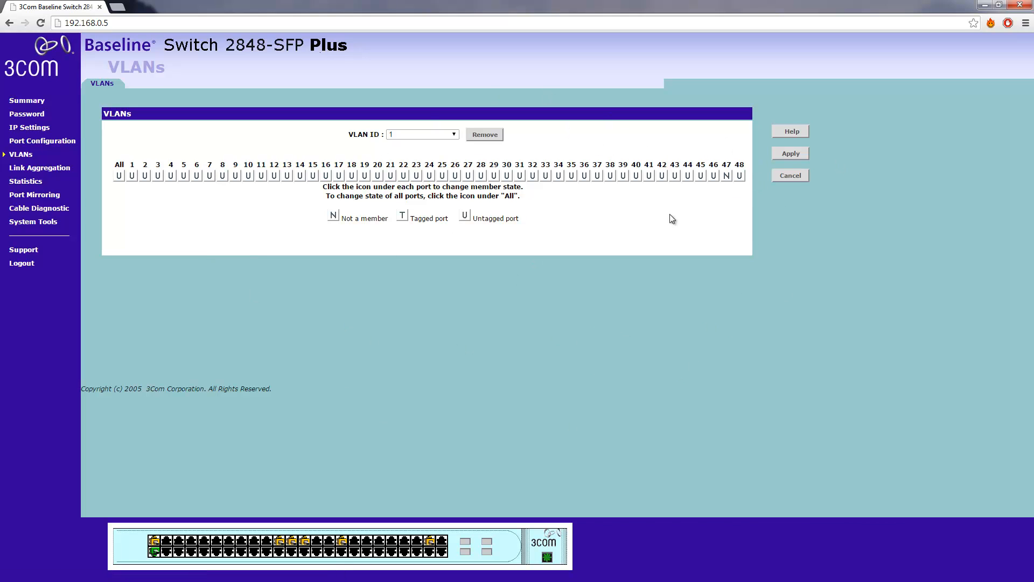
{"action": "left_click", "coordinate": [453, 136]}
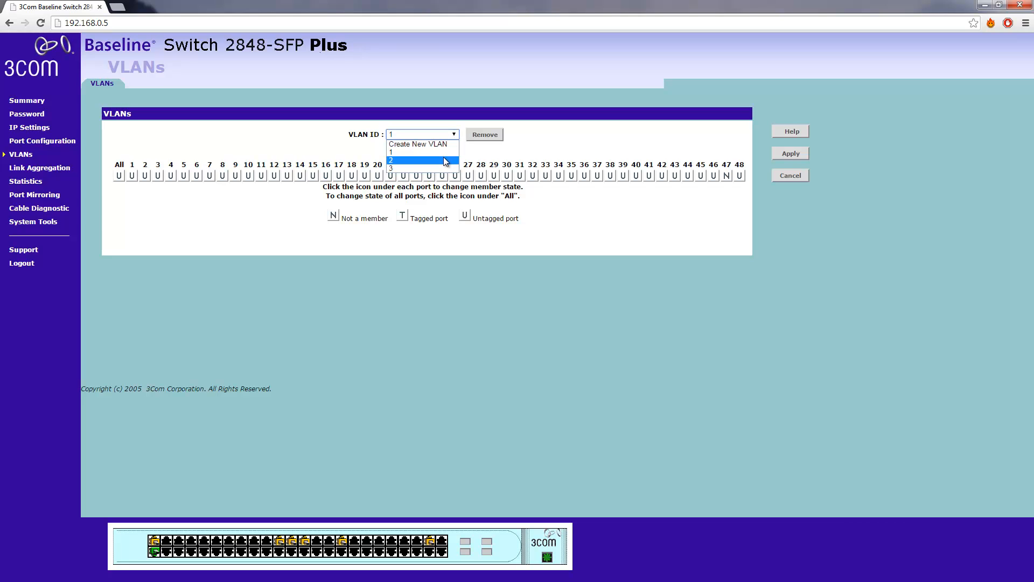
{"action": "left_click", "coordinate": [443, 157]}
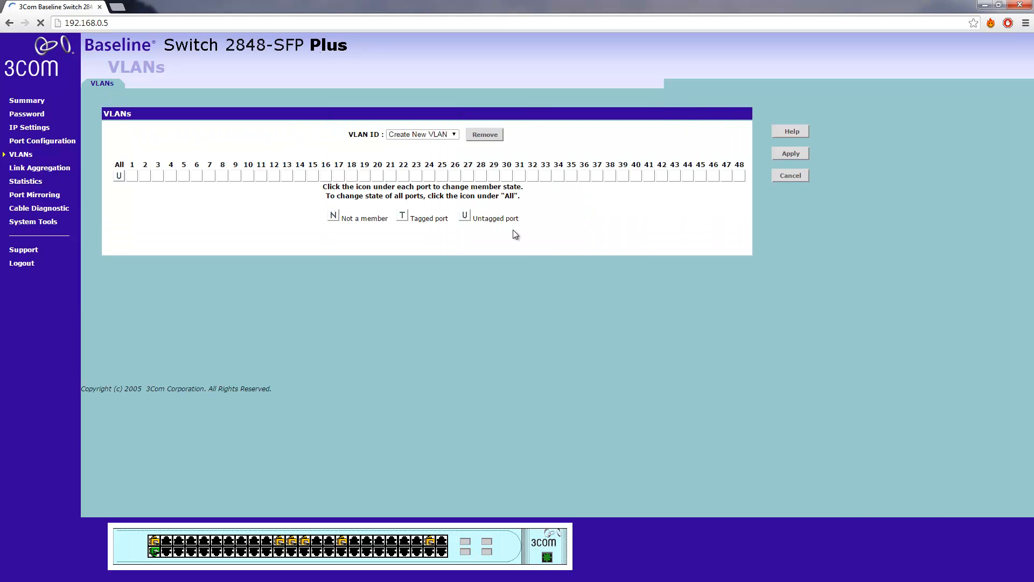
{"action": "left_click", "coordinate": [454, 135]}
{"action": "left_click", "coordinate": [450, 169]}
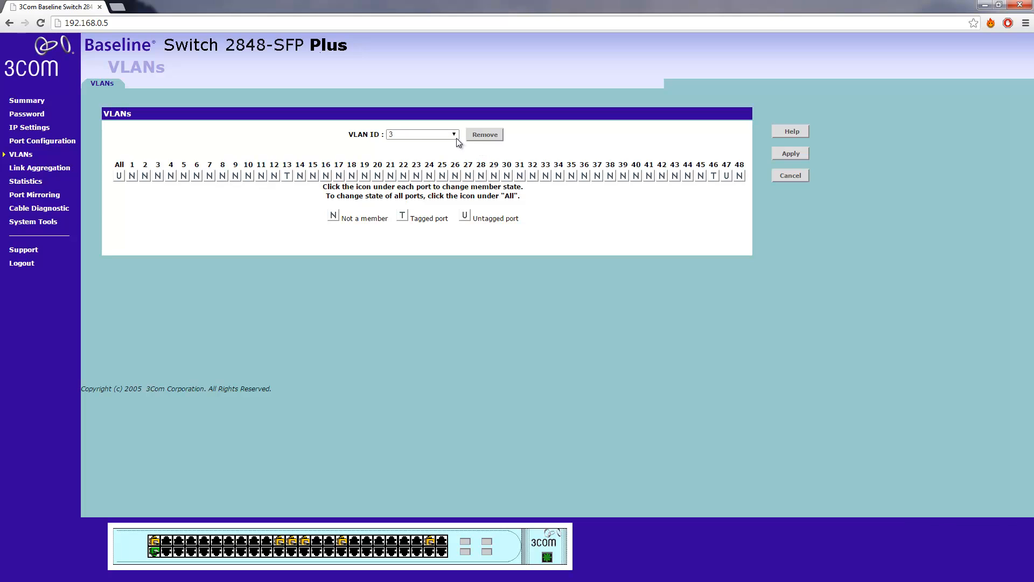
Create VLAN 4, cycling all its ports through untagged and tagged, and apply it with no member ports
{"action": "left_click", "coordinate": [454, 136]}
{"action": "left_click", "coordinate": [454, 145]}
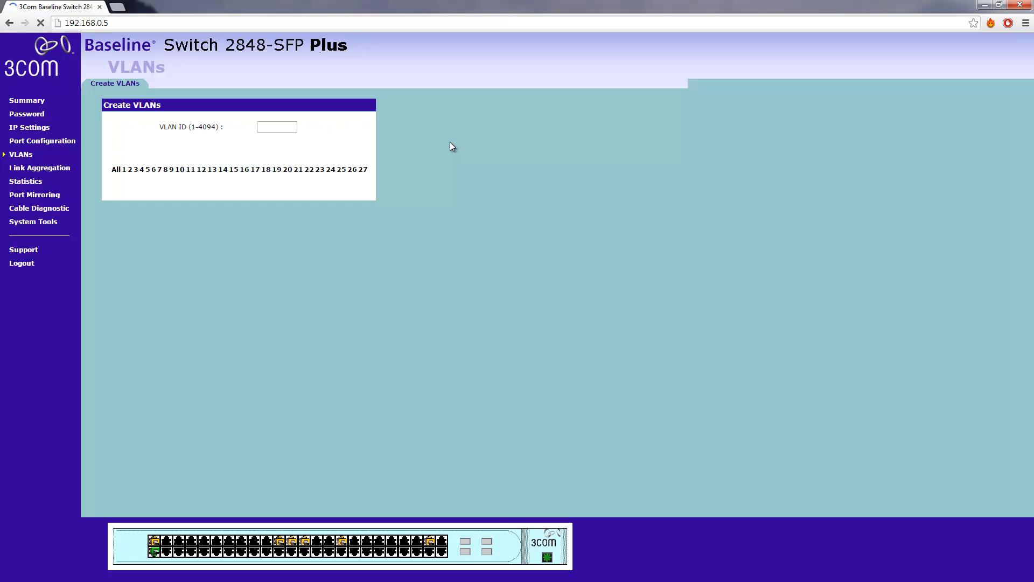
{"action": "left_click", "coordinate": [469, 129]}
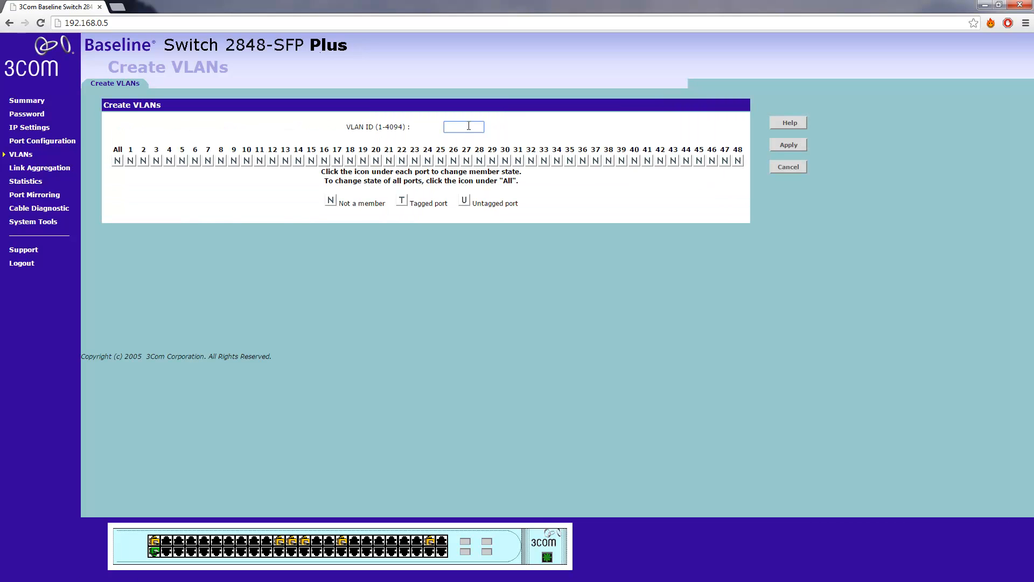
{"action": "left_click", "coordinate": [118, 161]}
{"action": "left_click", "coordinate": [117, 160]}
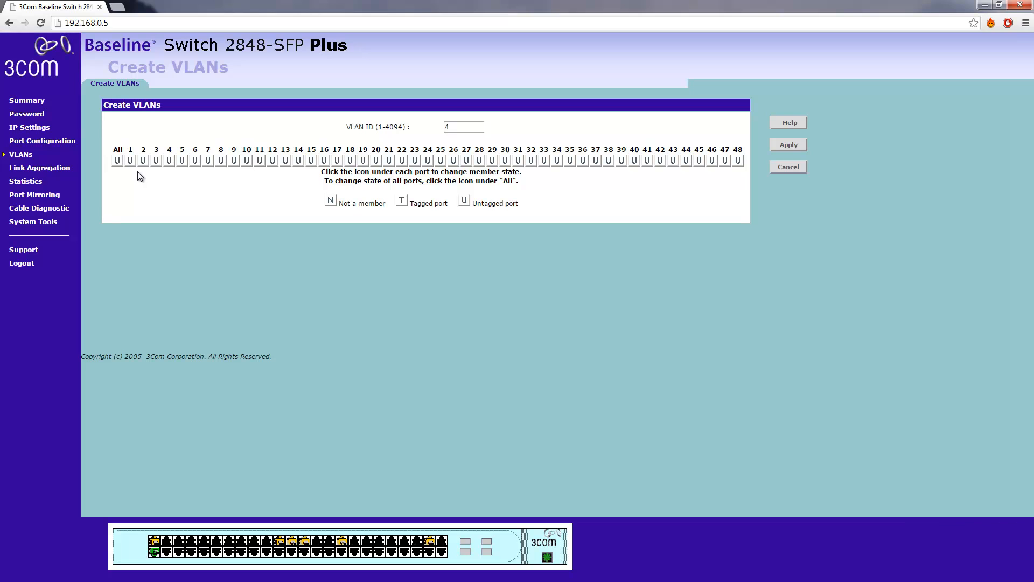
{"action": "left_click", "coordinate": [118, 161]}
{"action": "left_click", "coordinate": [117, 161]}
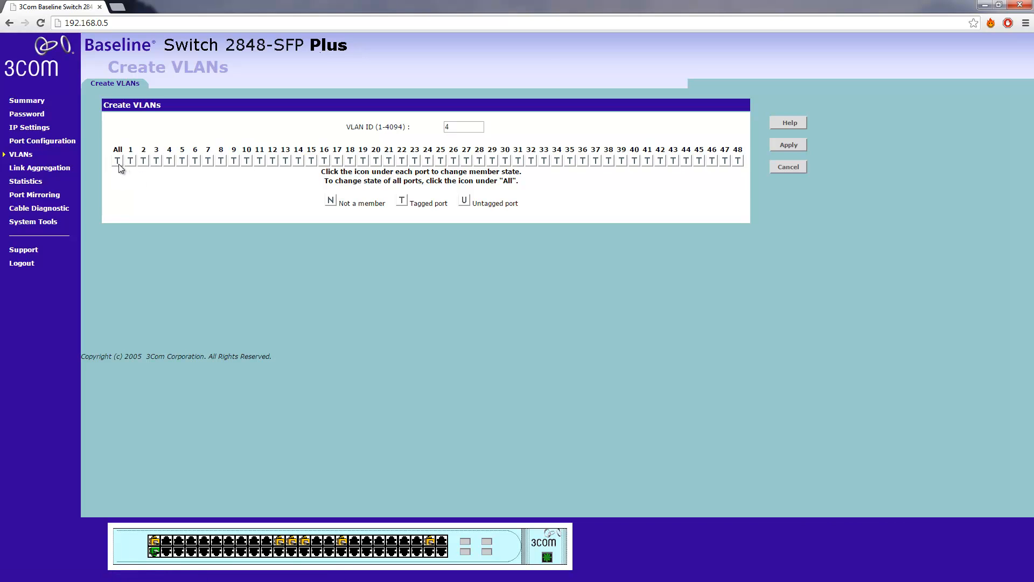
{"action": "left_click", "coordinate": [789, 144]}
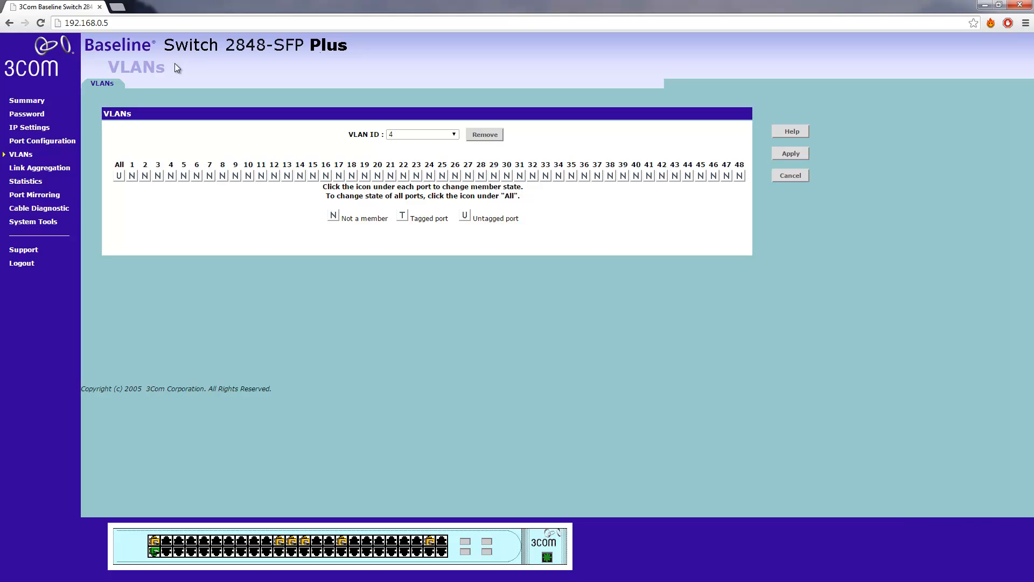
{"action": "triple_click", "coordinate": [84, 46]}
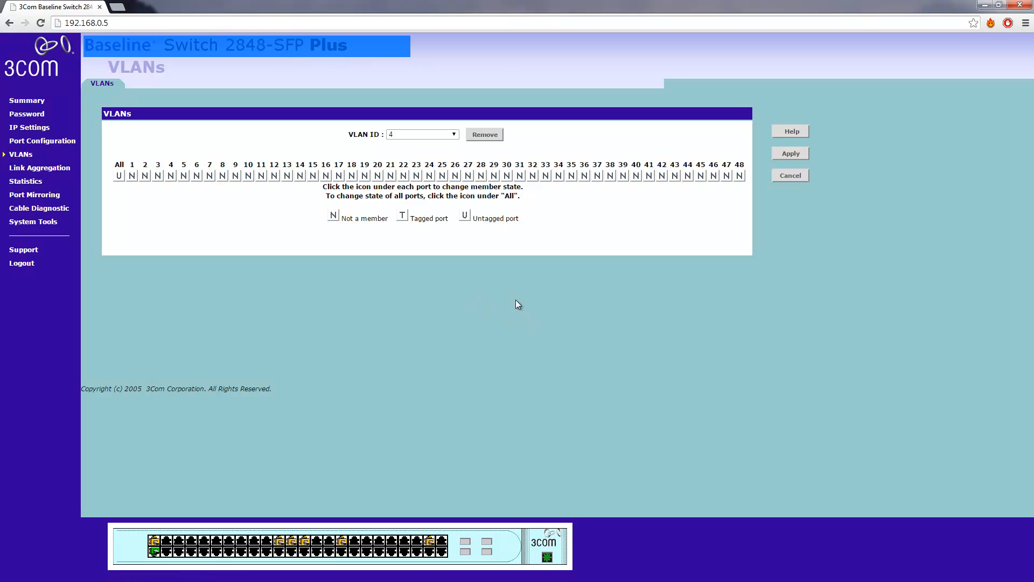